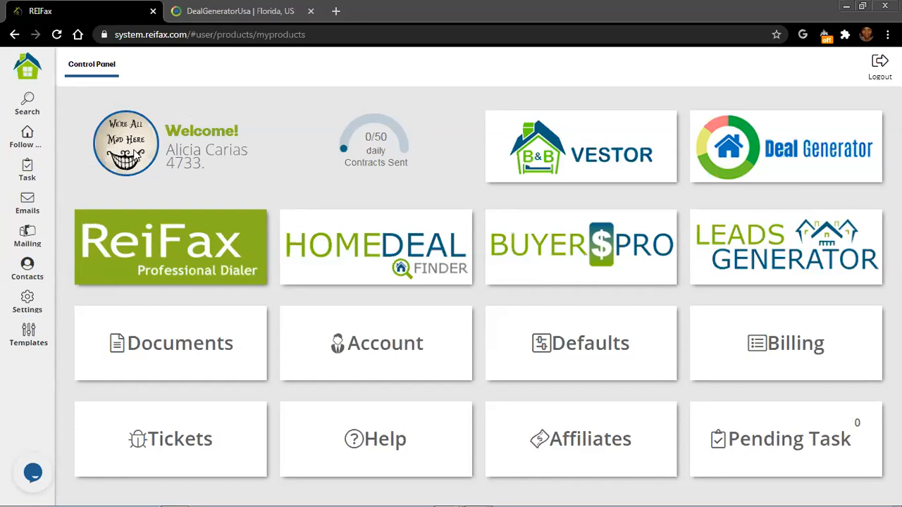
Start a property search with County Miami-Dade, Florida and Data For Sale
{"action": "left_click", "coordinate": [181, 264]}
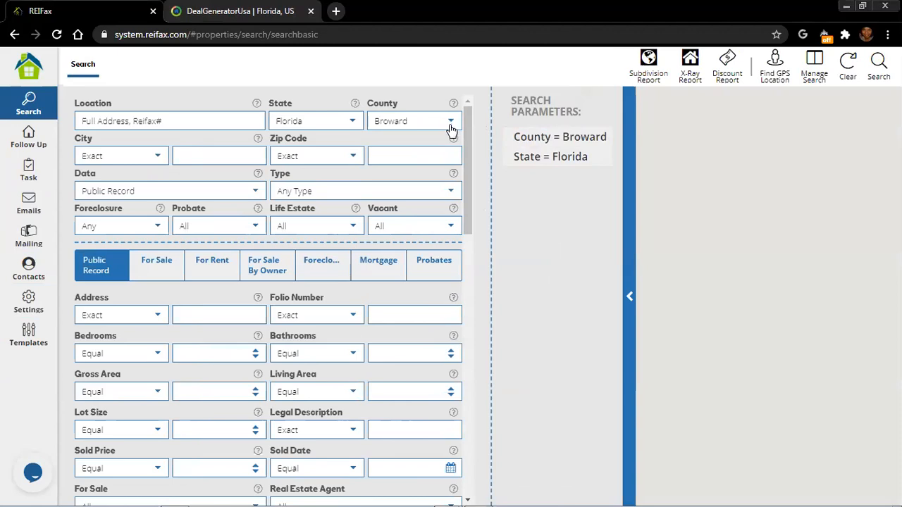
{"action": "left_click", "coordinate": [451, 127]}
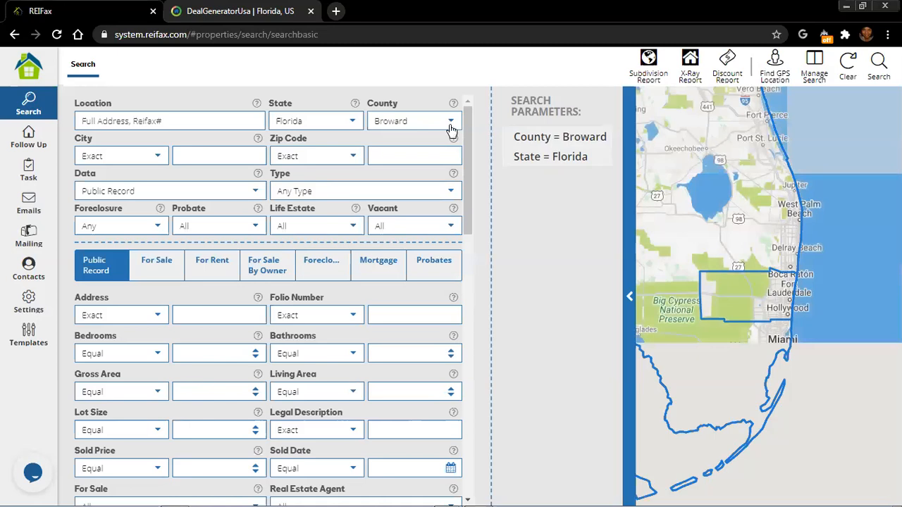
{"action": "left_click", "coordinate": [452, 127]}
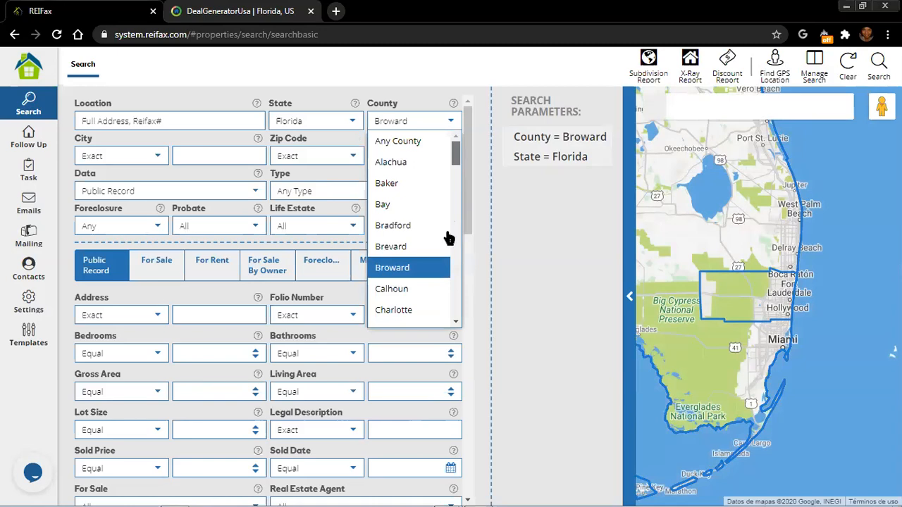
{"action": "scroll", "coordinate": [436, 255], "scroll_direction": "down", "scroll_amount": 10}
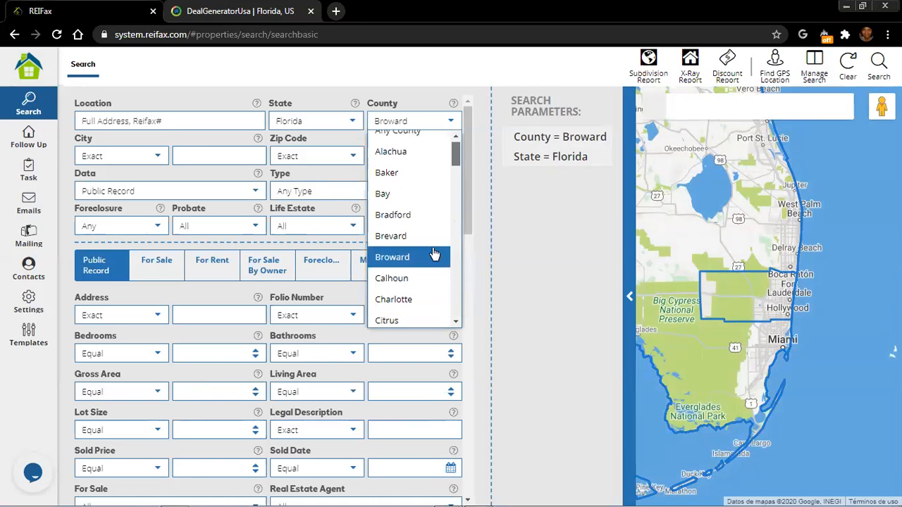
{"action": "left_click", "coordinate": [431, 256]}
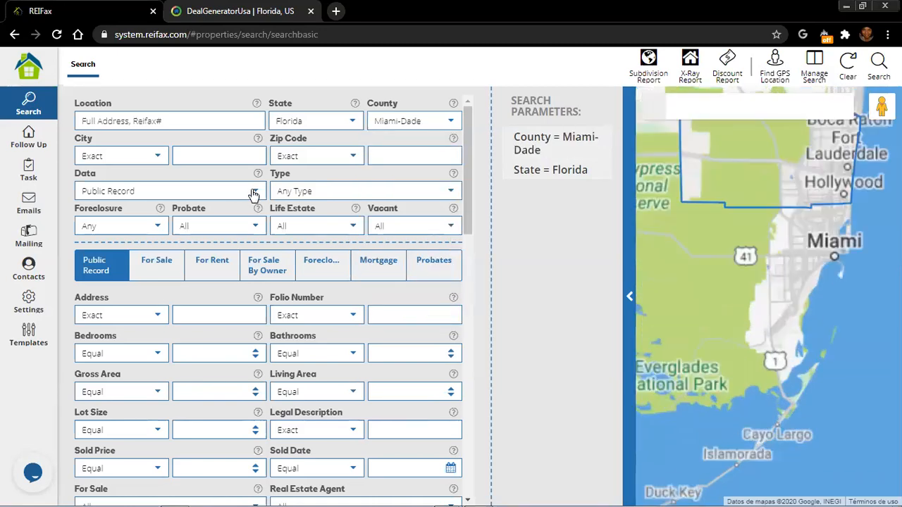
{"action": "left_click", "coordinate": [254, 195]}
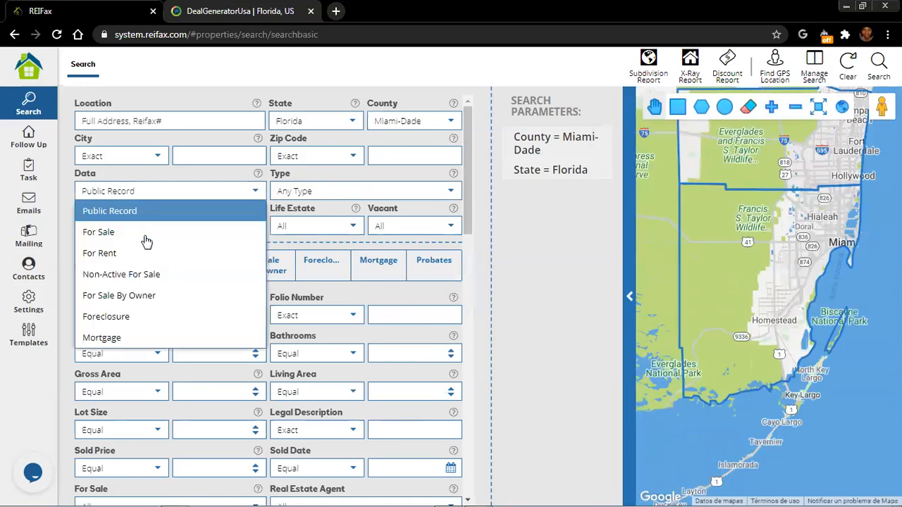
{"action": "left_click", "coordinate": [150, 234]}
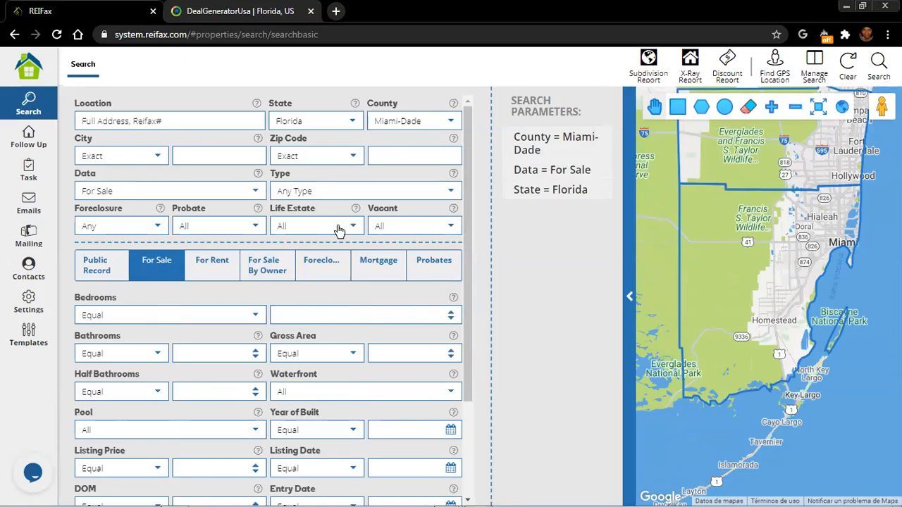
Set Type to Single Family and the Public Record filter Owner Occupied to Yes
{"action": "left_click", "coordinate": [353, 192]}
{"action": "key", "text": "Return"}
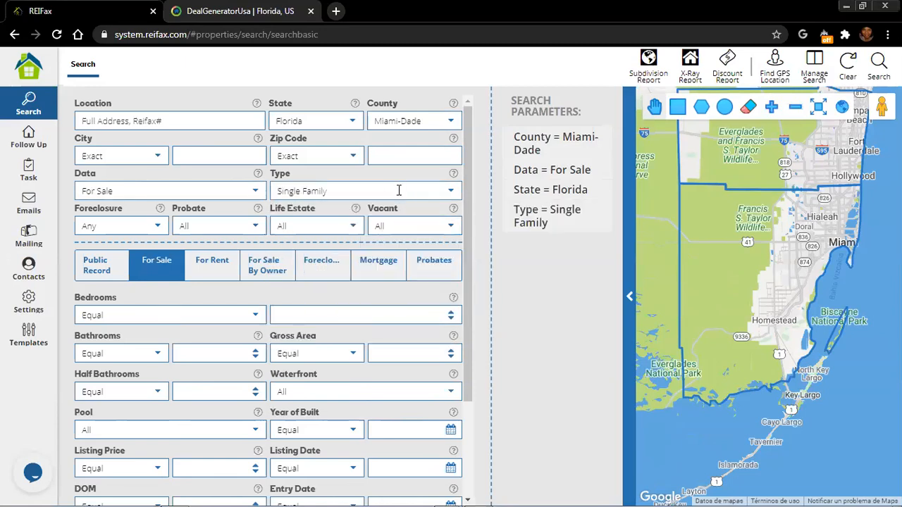
{"action": "scroll", "coordinate": [398, 192], "scroll_direction": "down", "scroll_amount": 3}
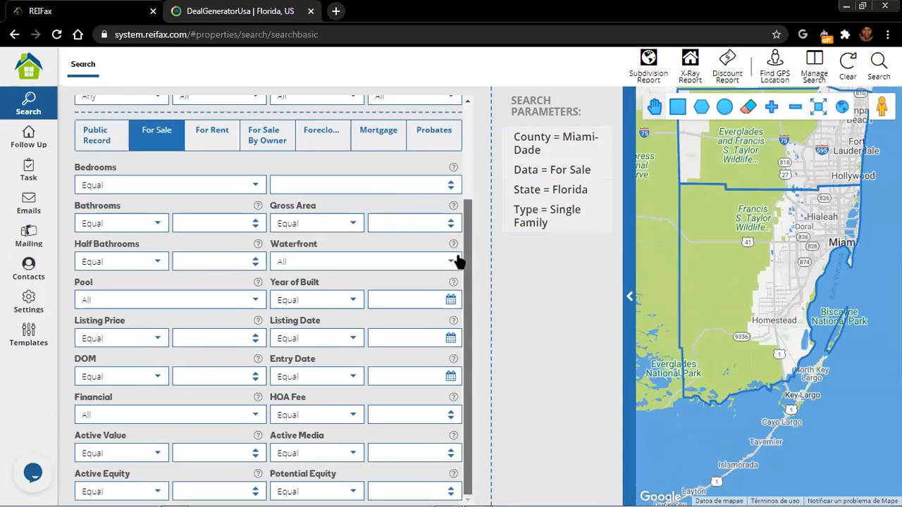
{"action": "left_click_drag", "start_coordinate": [469, 238], "coordinate": [469, 236]}
{"action": "left_click", "coordinate": [95, 161]}
{"action": "scroll", "coordinate": [331, 258], "scroll_direction": "down", "scroll_amount": 5}
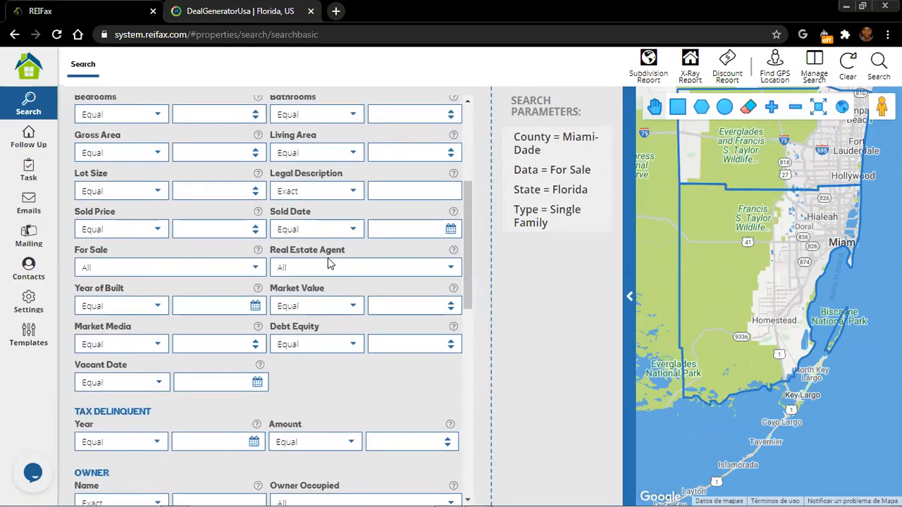
{"action": "left_click", "coordinate": [449, 312]}
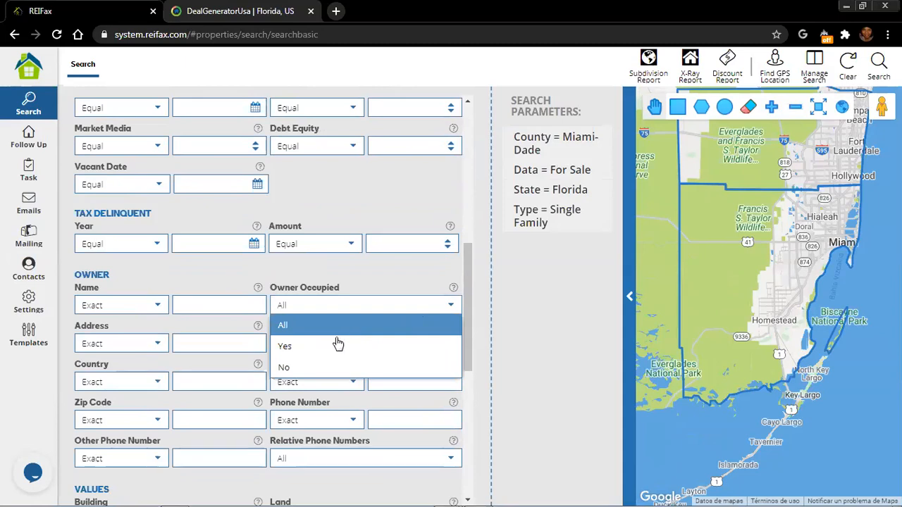
{"action": "left_click", "coordinate": [313, 346]}
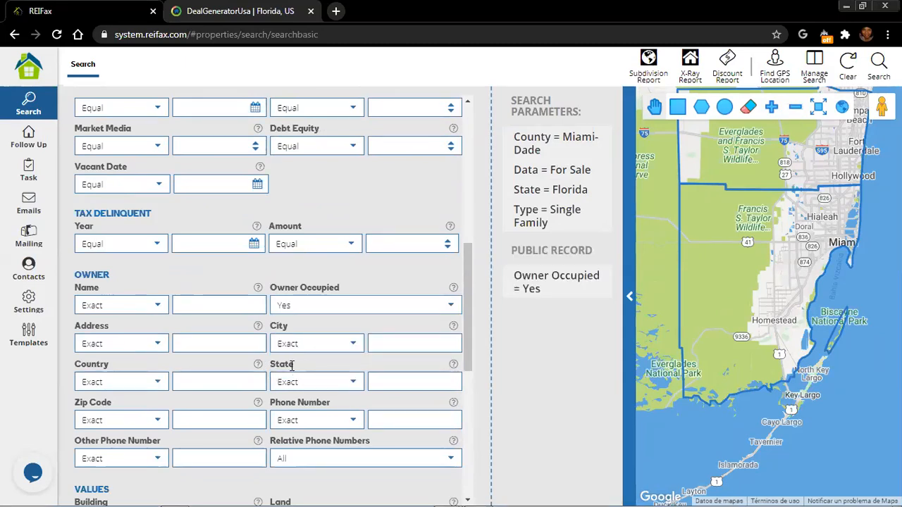
Set Foreclosure to Pre-Foreclosed and run the search
{"action": "scroll", "coordinate": [233, 332], "scroll_direction": "up", "scroll_amount": 6}
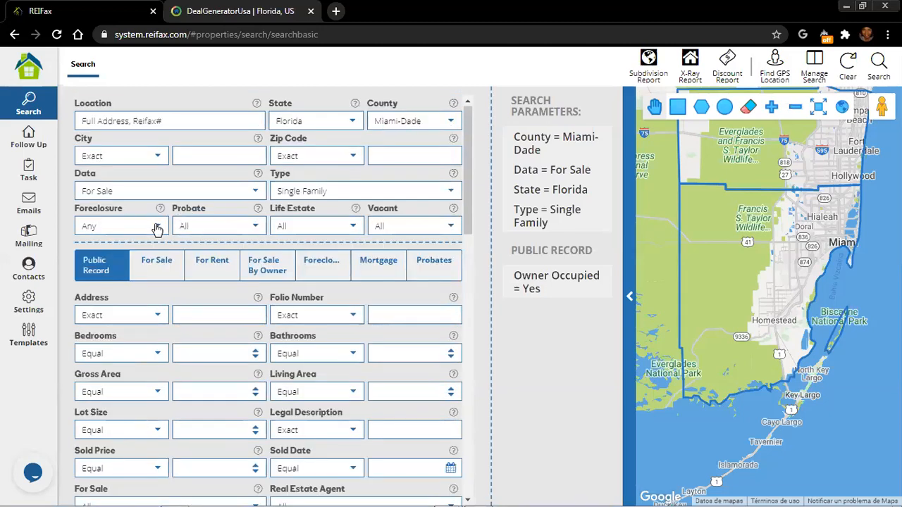
{"action": "left_click", "coordinate": [129, 231]}
{"action": "left_click", "coordinate": [111, 286]}
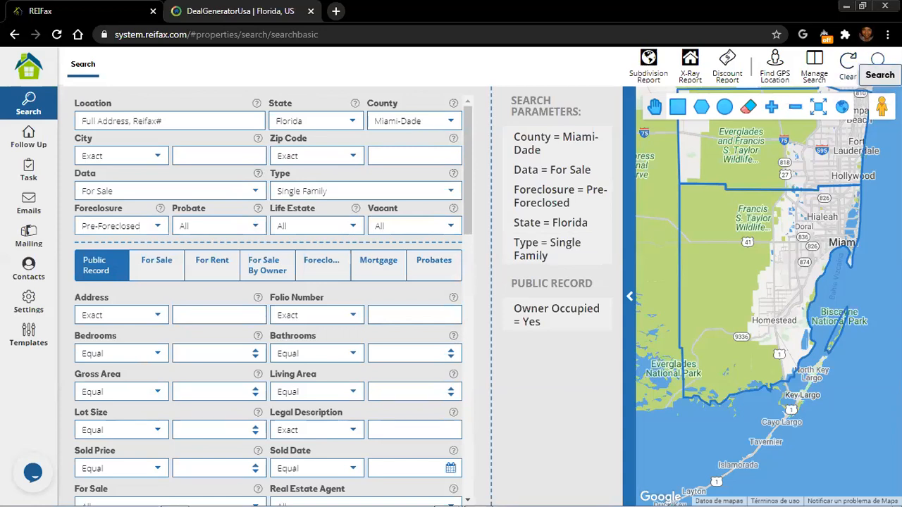
{"action": "left_click", "coordinate": [878, 60]}
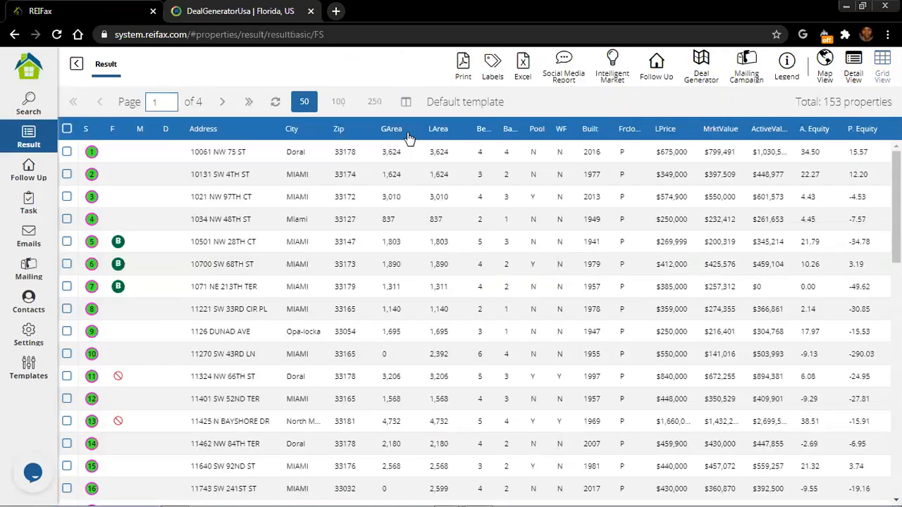
{"action": "left_click", "coordinate": [67, 152]}
{"action": "left_click", "coordinate": [67, 175]}
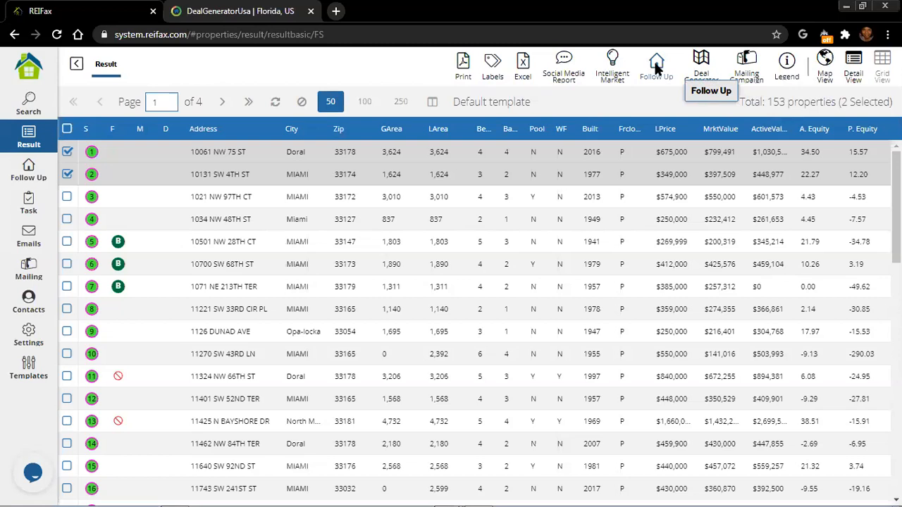
{"action": "left_click", "coordinate": [596, 227]}
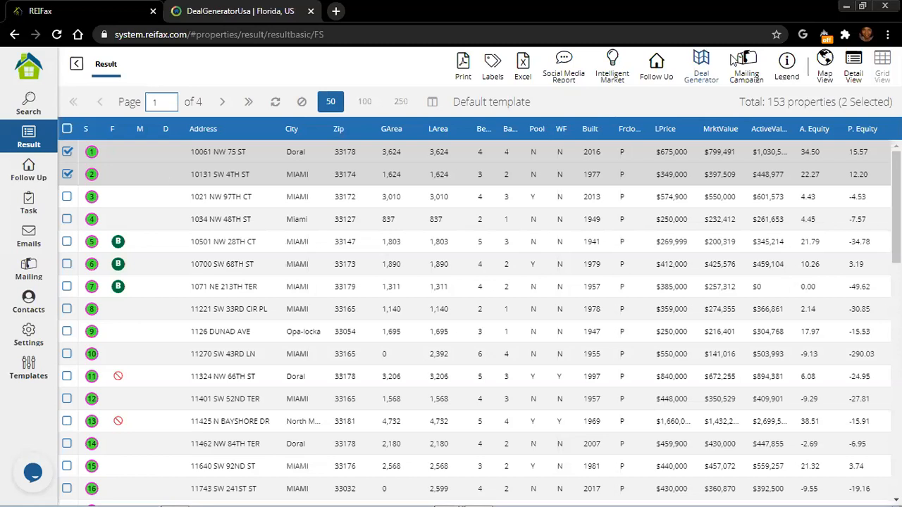
Send the two checked properties to Deal Generator, then open the Follow Up list
{"action": "left_click", "coordinate": [700, 71]}
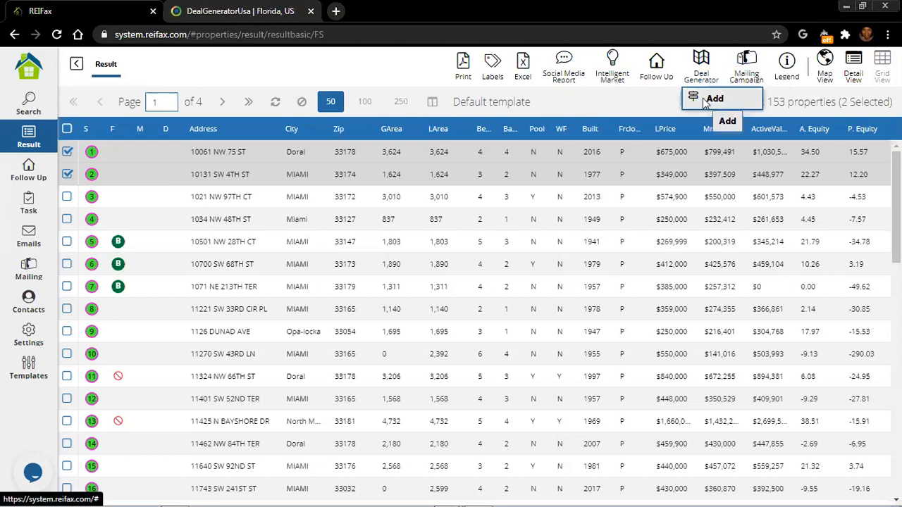
{"action": "left_click", "coordinate": [707, 100]}
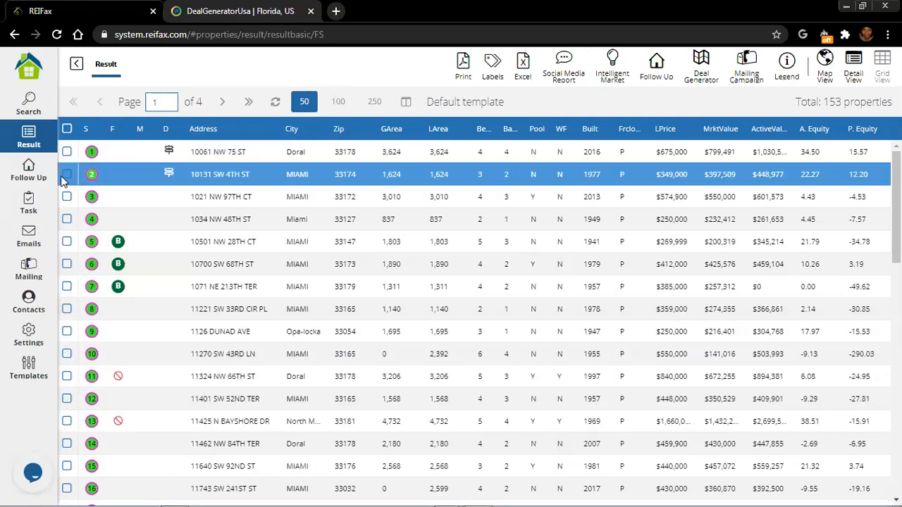
{"action": "left_click", "coordinate": [33, 177]}
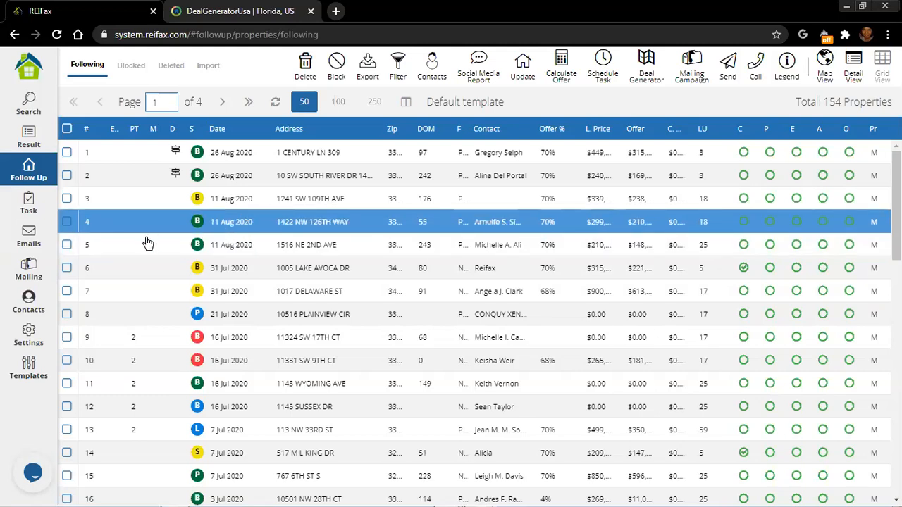
{"action": "left_click", "coordinate": [67, 223]}
{"action": "left_click", "coordinate": [67, 245]}
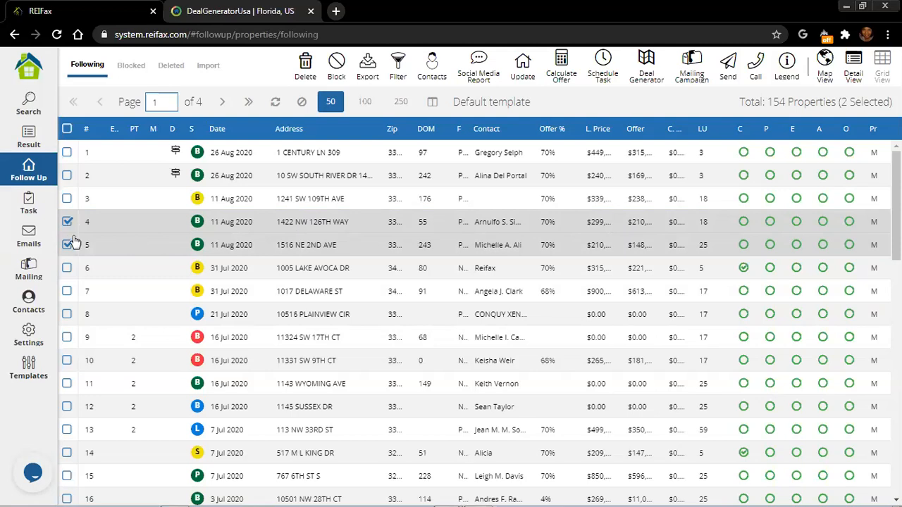
{"action": "left_click", "coordinate": [647, 73]}
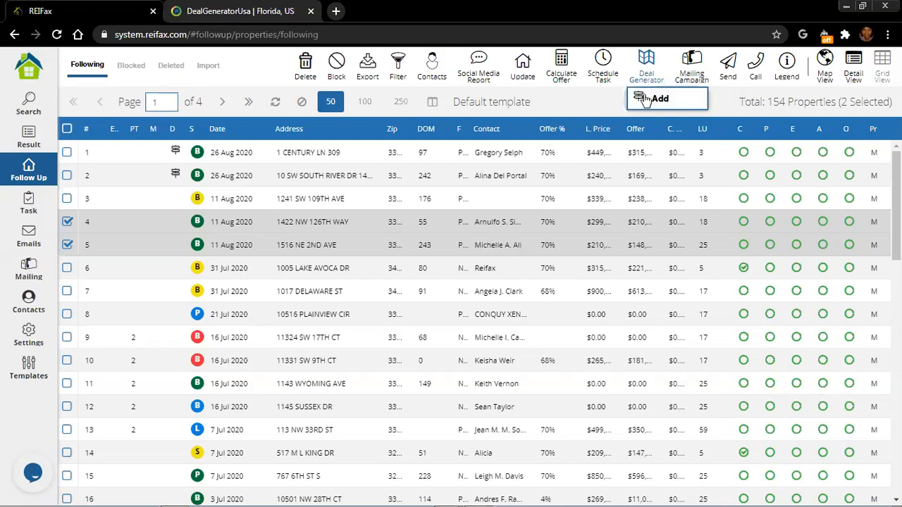
{"action": "left_click", "coordinate": [655, 99]}
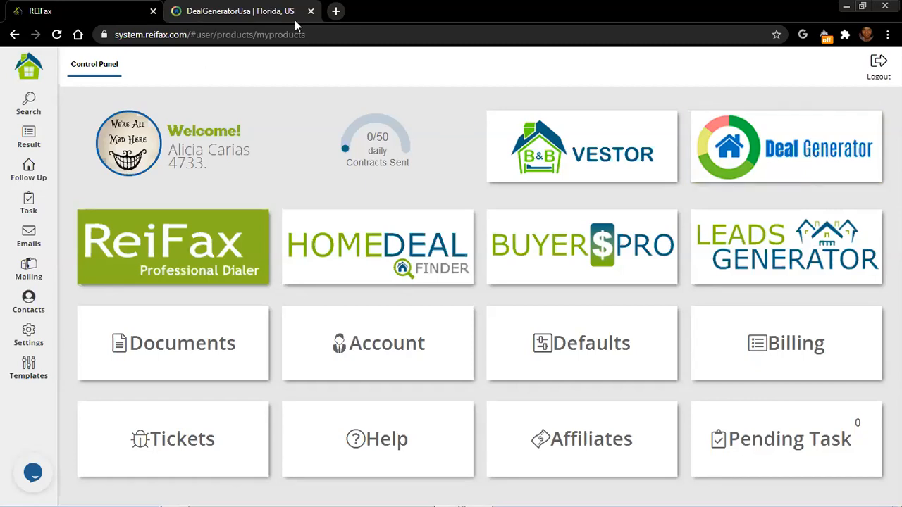
Launch Deal Generator from the Control Panel tile in a new tab
{"action": "left_click", "coordinate": [802, 156]}
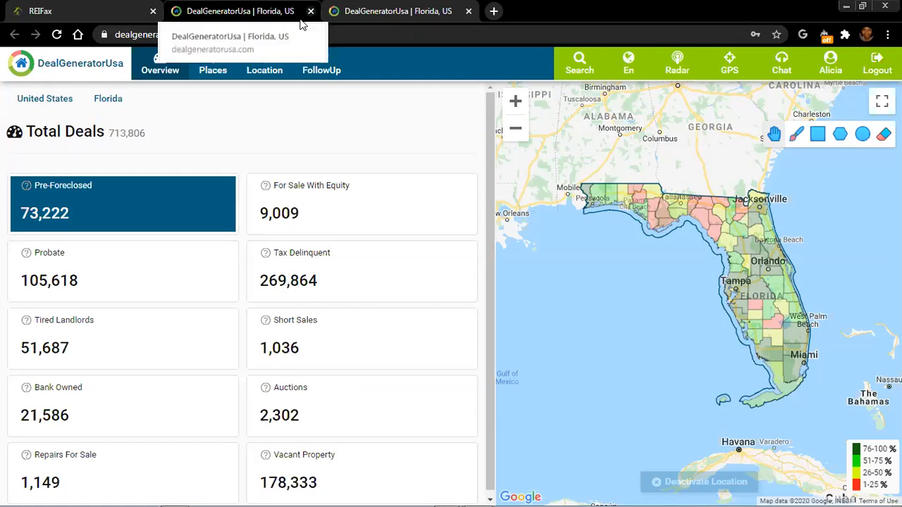
Close the duplicate DealGeneratorUsa browser tab
{"action": "middle_click", "coordinate": [258, 25]}
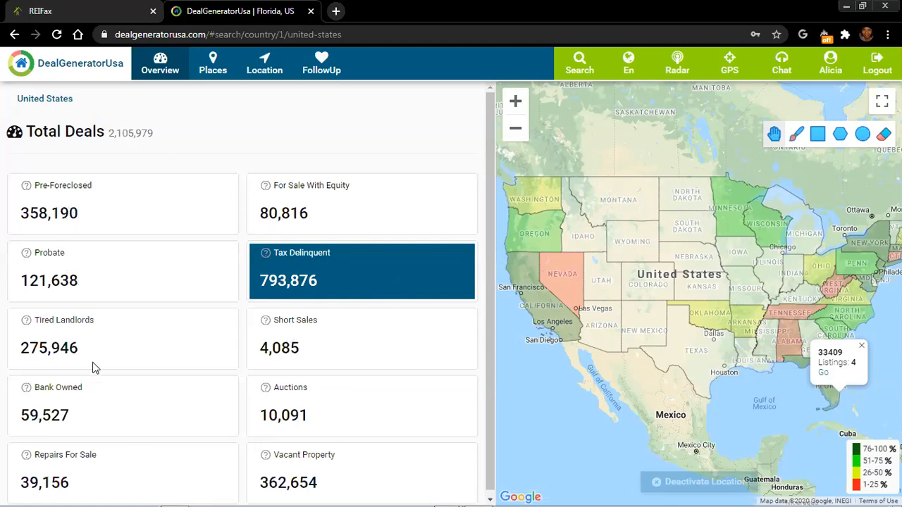
Map Short Sales, then Probate, then Auctions deals (10,091) across the United States
{"action": "left_click", "coordinate": [302, 334]}
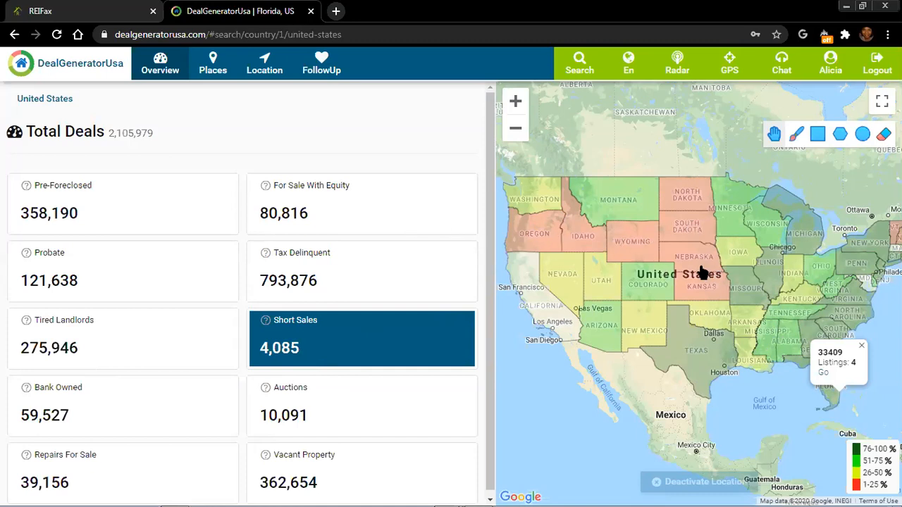
{"action": "left_click", "coordinate": [53, 268]}
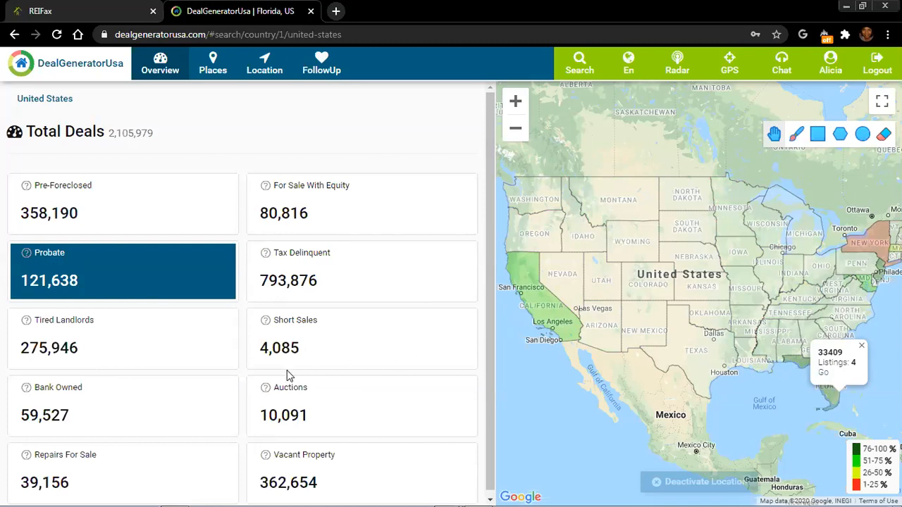
{"action": "left_click", "coordinate": [280, 393]}
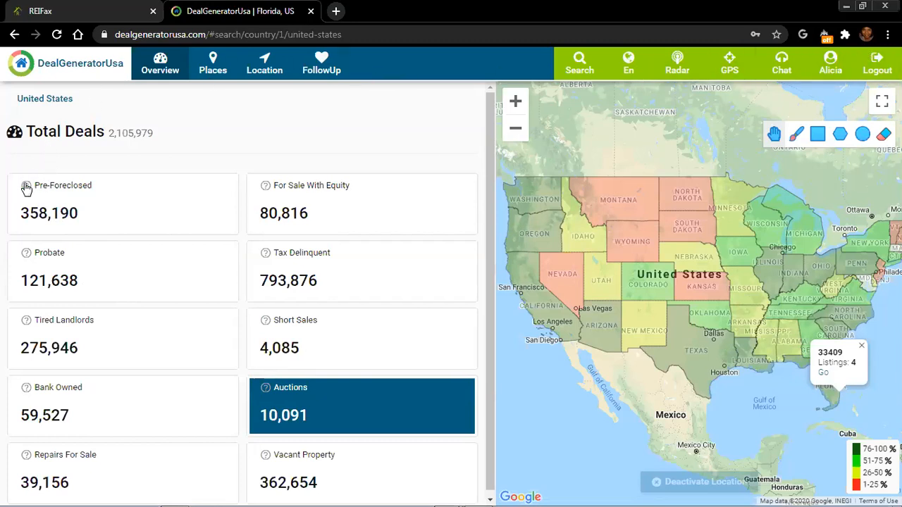
{"action": "mouse_move", "coordinate": [28, 188]}
{"action": "mouse_move", "coordinate": [27, 324]}
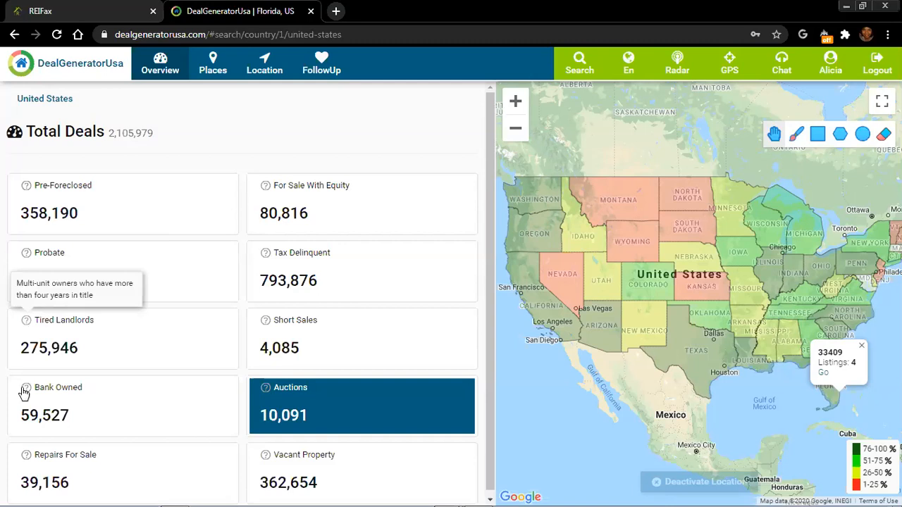
{"action": "mouse_move", "coordinate": [25, 393]}
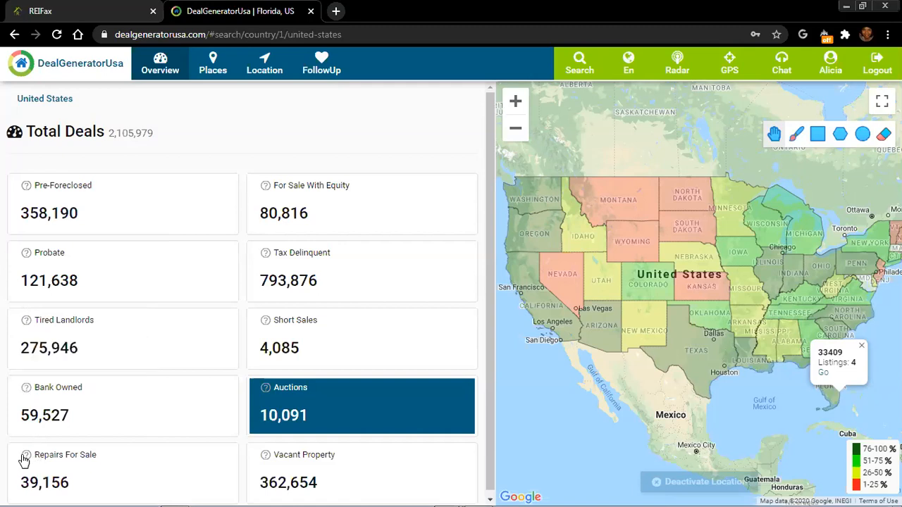
{"action": "mouse_move", "coordinate": [24, 460]}
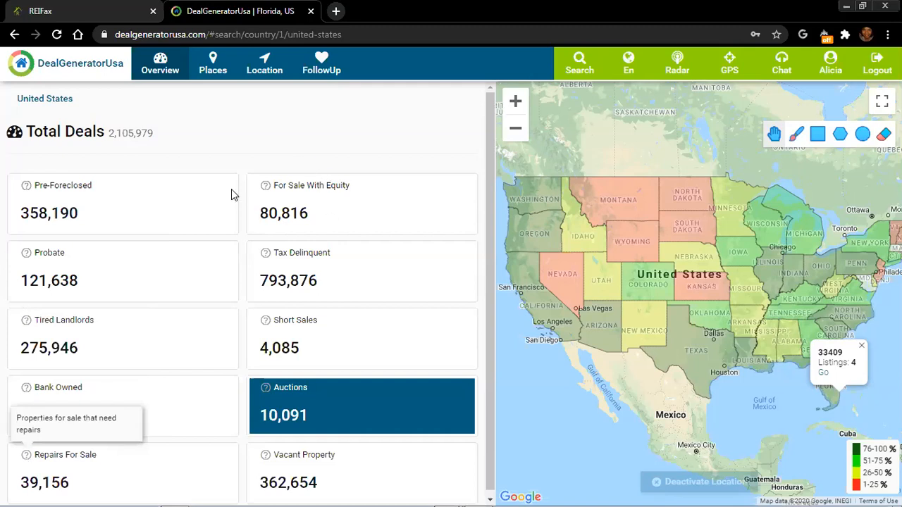
{"action": "mouse_move", "coordinate": [267, 187]}
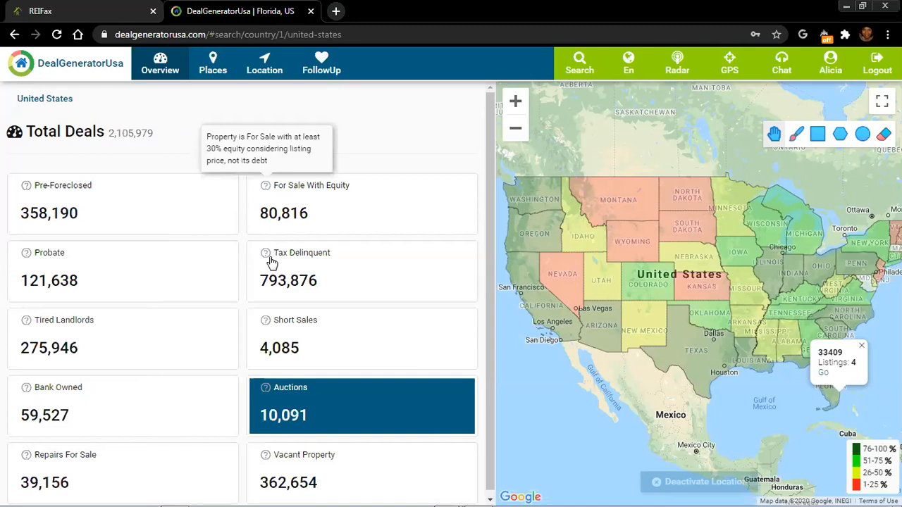
{"action": "mouse_move", "coordinate": [271, 262]}
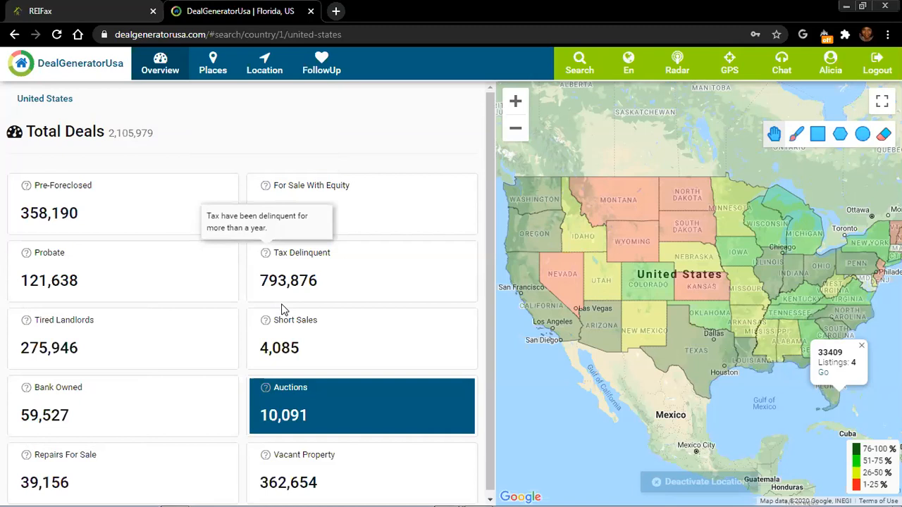
{"action": "mouse_move", "coordinate": [265, 320]}
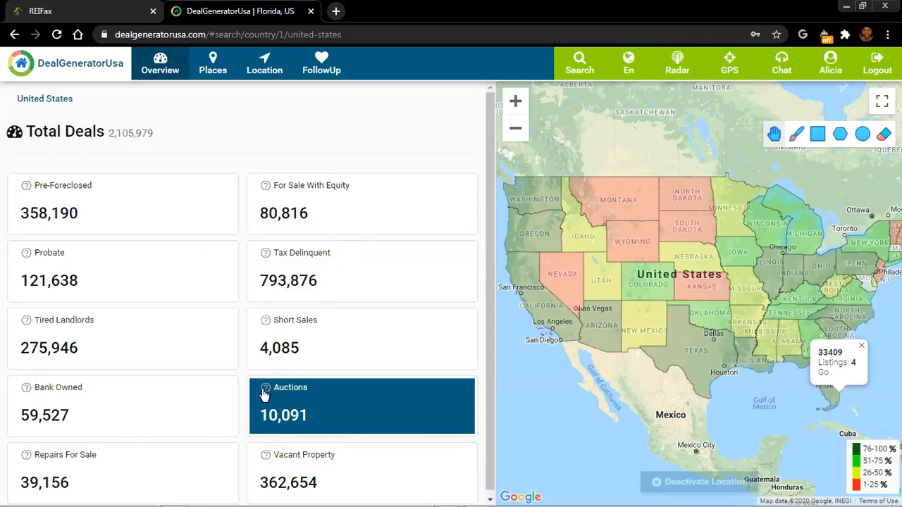
{"action": "mouse_move", "coordinate": [265, 391]}
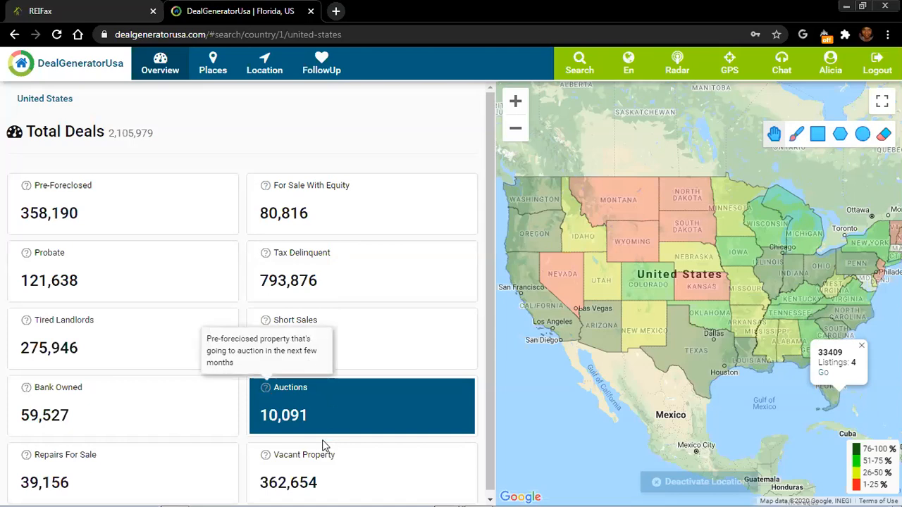
{"action": "mouse_move", "coordinate": [267, 458]}
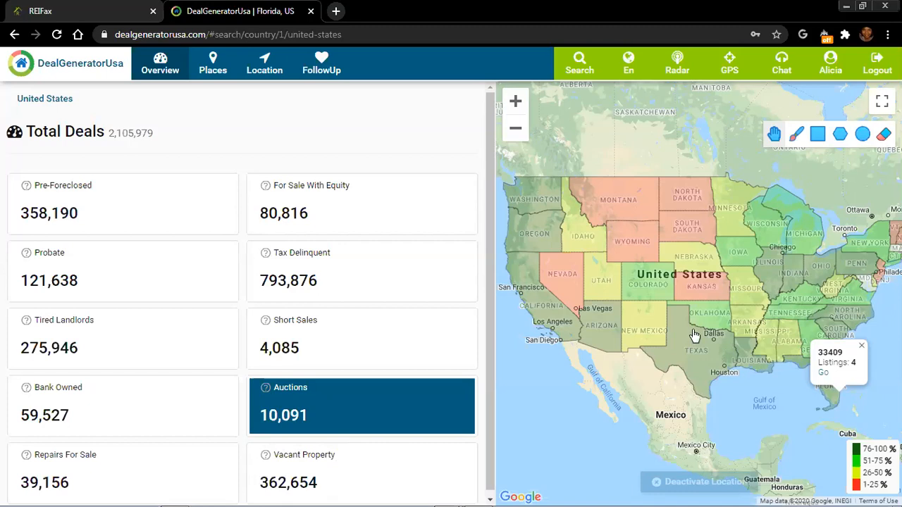
Return from ZIP 33409 to Florida, map Short Sales (1,036), and show Palm Beach's 128 listings
{"action": "left_click", "coordinate": [824, 375]}
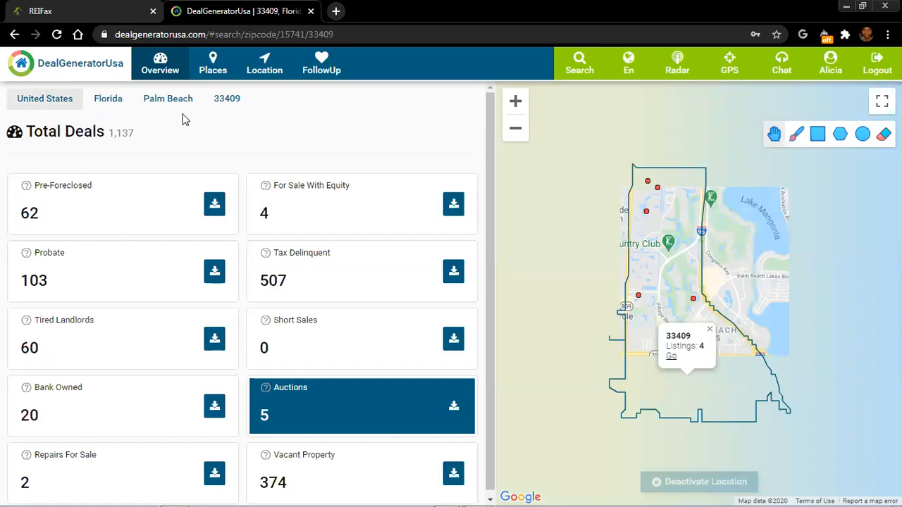
{"action": "left_click", "coordinate": [108, 99]}
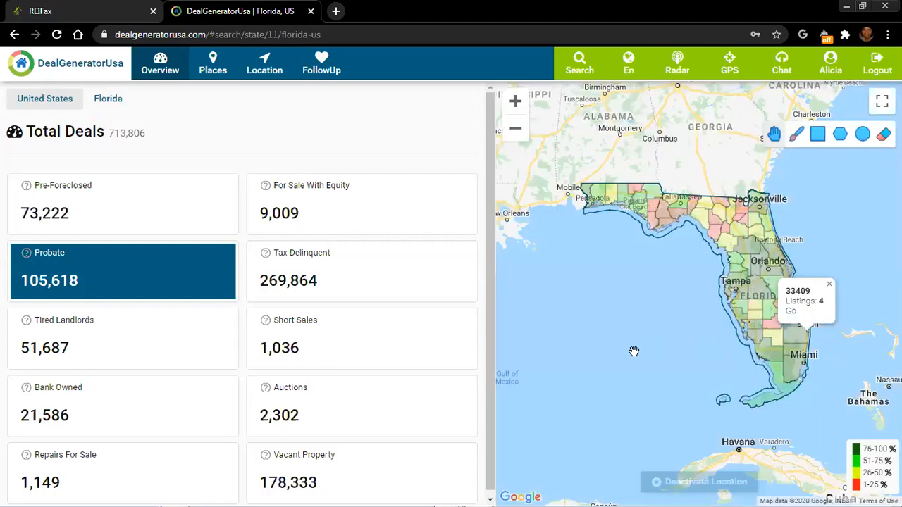
{"action": "left_click", "coordinate": [305, 339]}
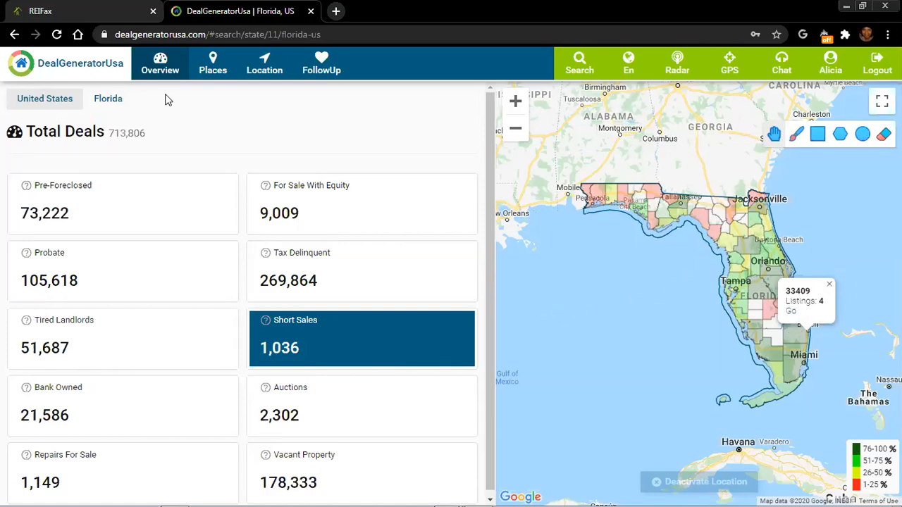
{"action": "left_click", "coordinate": [829, 285]}
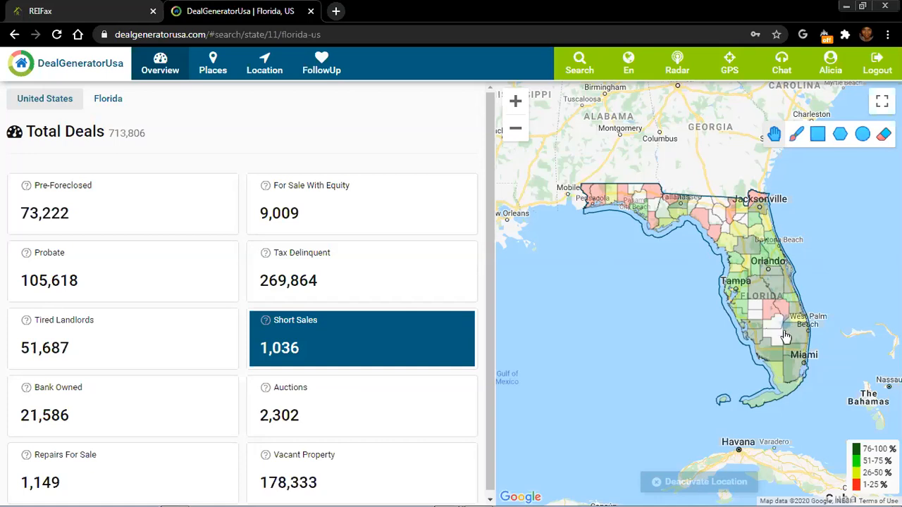
{"action": "left_click", "coordinate": [771, 318]}
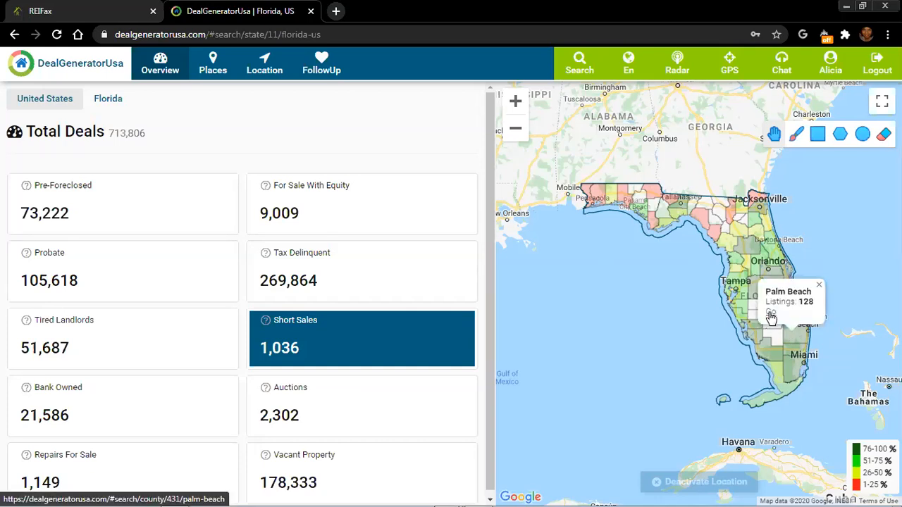
Open the Palm Beach county page showing 62,292 deals and 128 Short Sales
{"action": "left_click", "coordinate": [772, 317]}
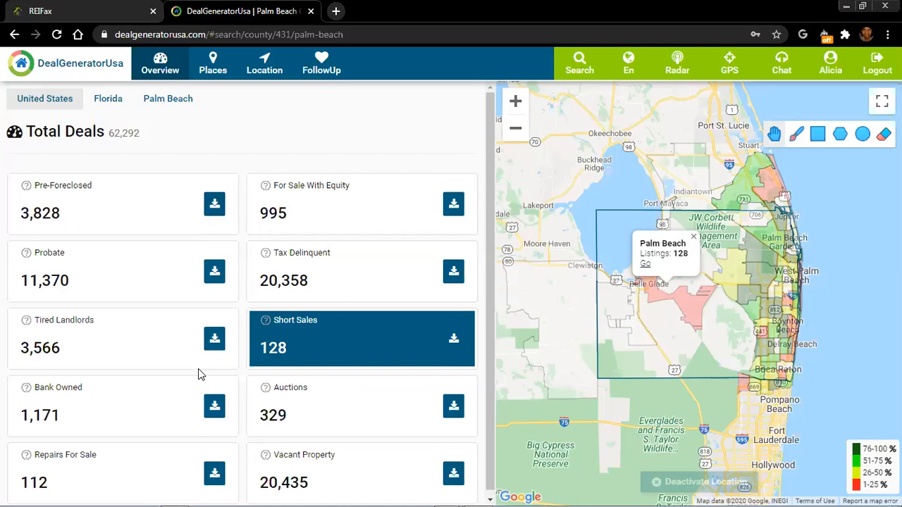
Open the download column checklist for the 329 Auctions deals, scroll through it, then close it
{"action": "left_click", "coordinate": [453, 407]}
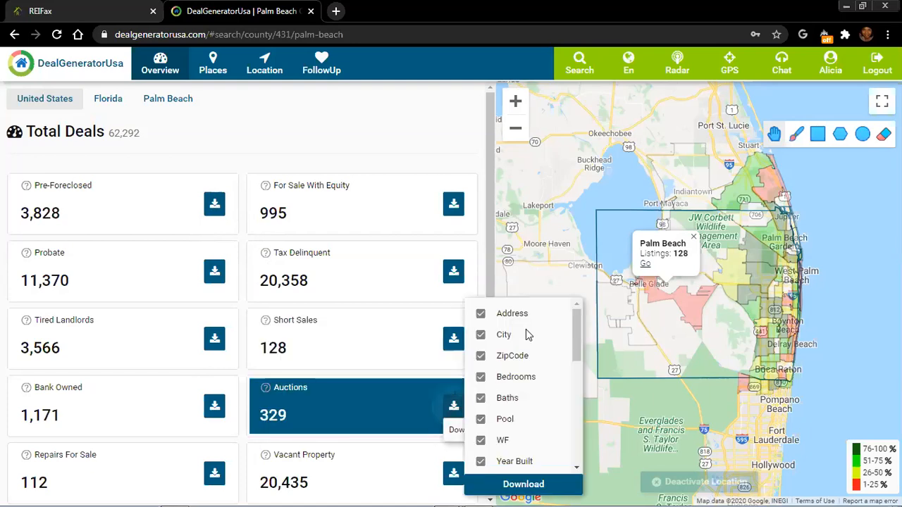
{"action": "scroll", "coordinate": [580, 410], "scroll_direction": "down", "scroll_amount": 5}
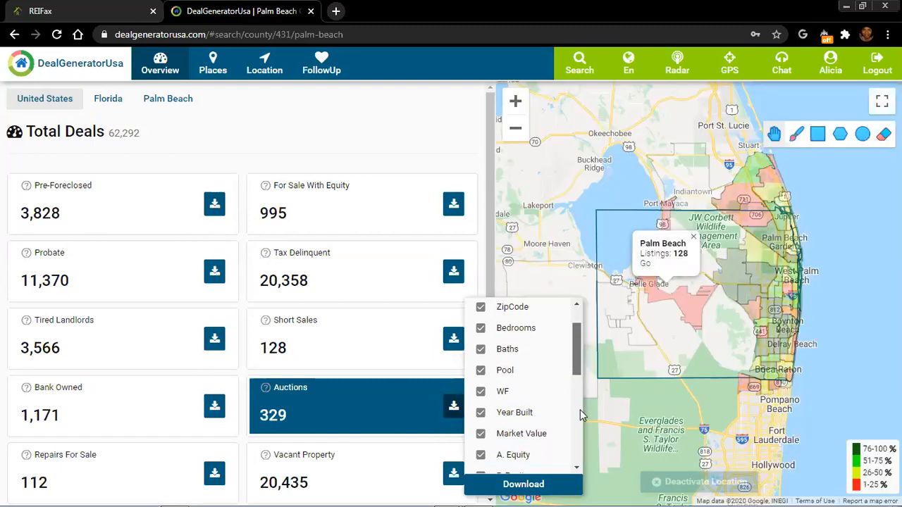
{"action": "scroll", "coordinate": [581, 433], "scroll_direction": "down", "scroll_amount": 1}
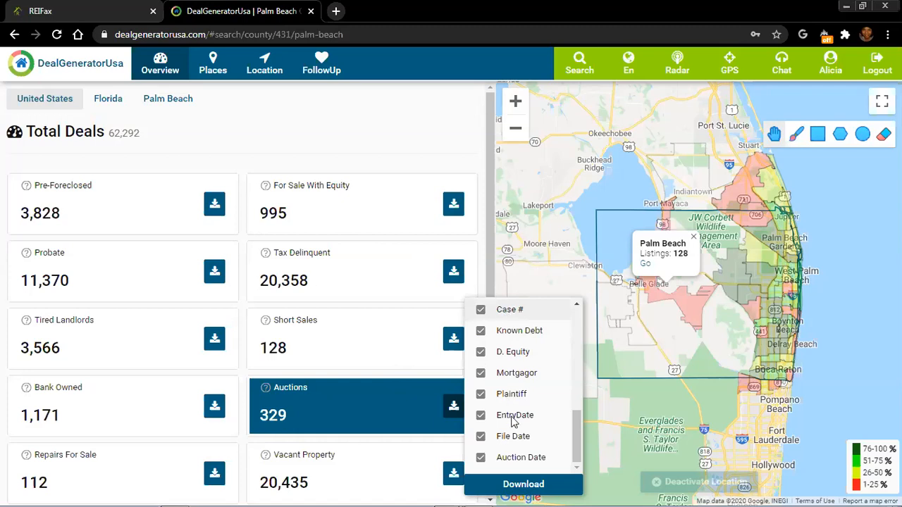
{"action": "left_click_drag", "start_coordinate": [574, 432], "coordinate": [576, 430]}
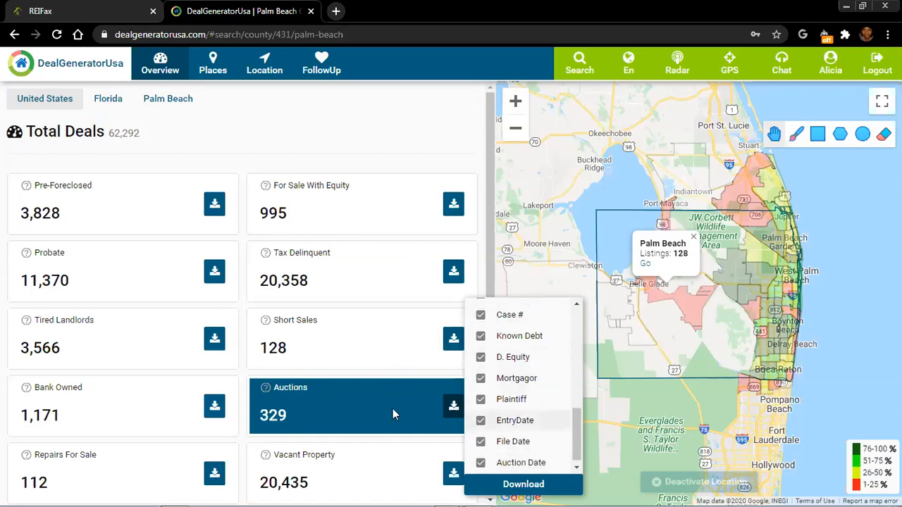
{"action": "left_click", "coordinate": [387, 393]}
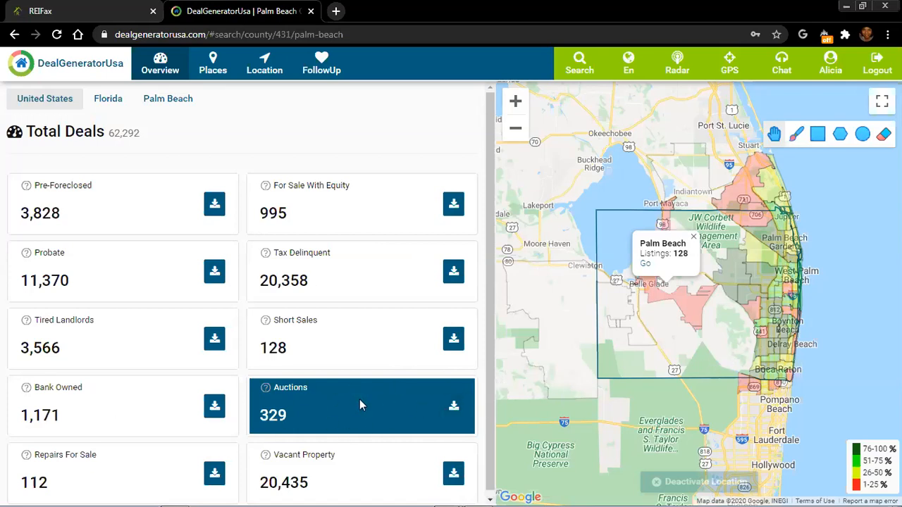
Check zip 33401's listings on the Palm Beach map, then bring up zip 33463's popup
{"action": "scroll", "coordinate": [287, 372], "scroll_direction": "down", "scroll_amount": 1}
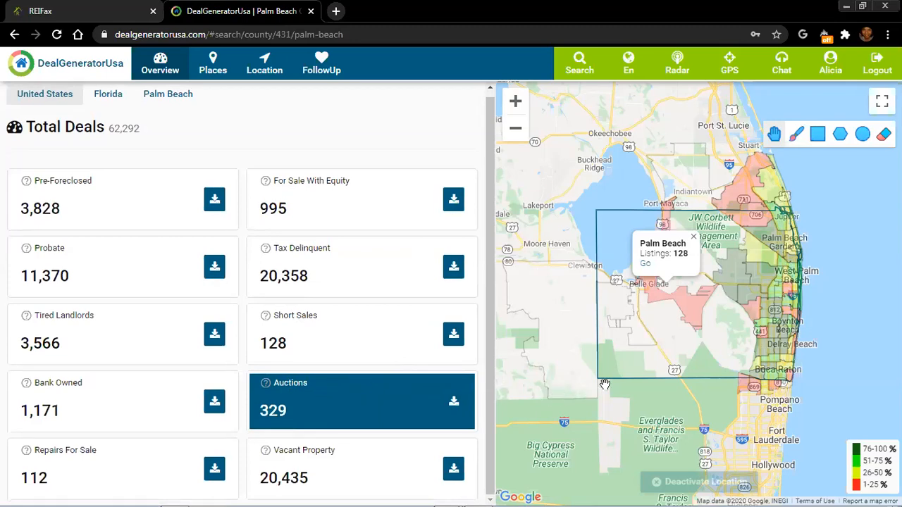
{"action": "left_click", "coordinate": [791, 278]}
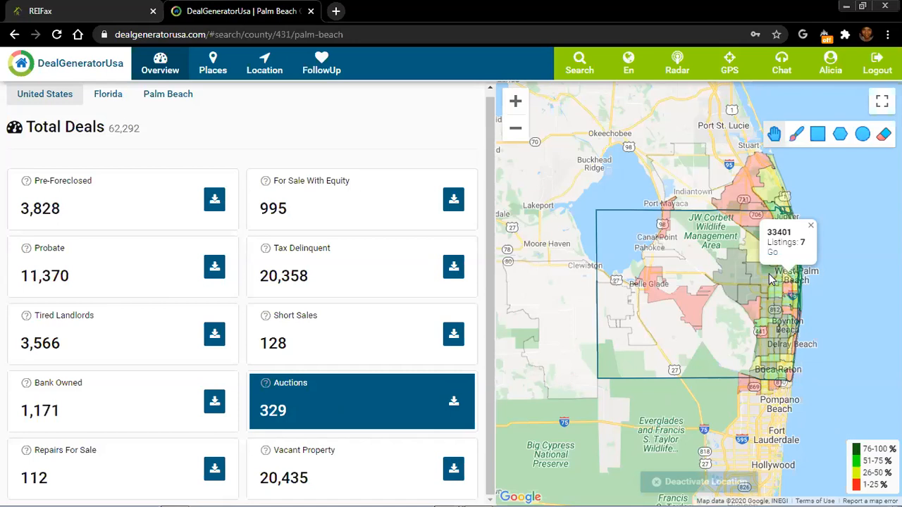
{"action": "left_click", "coordinate": [764, 288]}
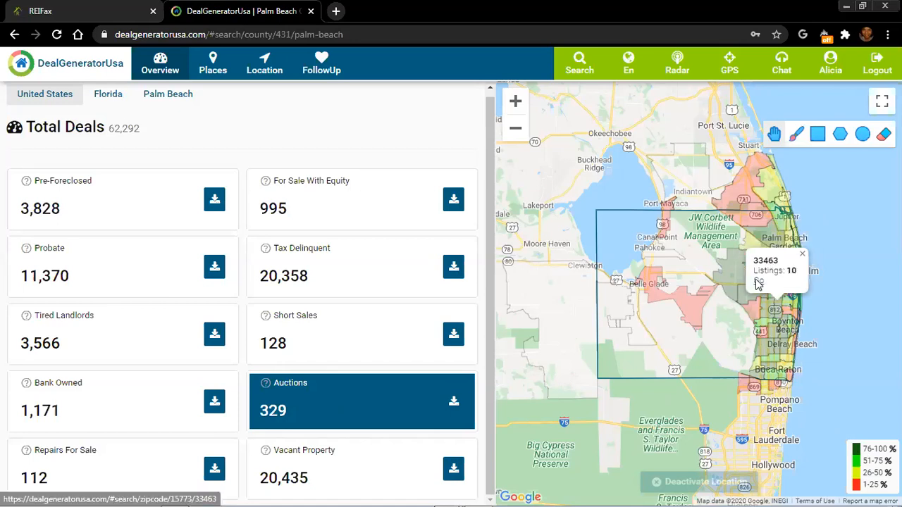
{"action": "left_click", "coordinate": [758, 284]}
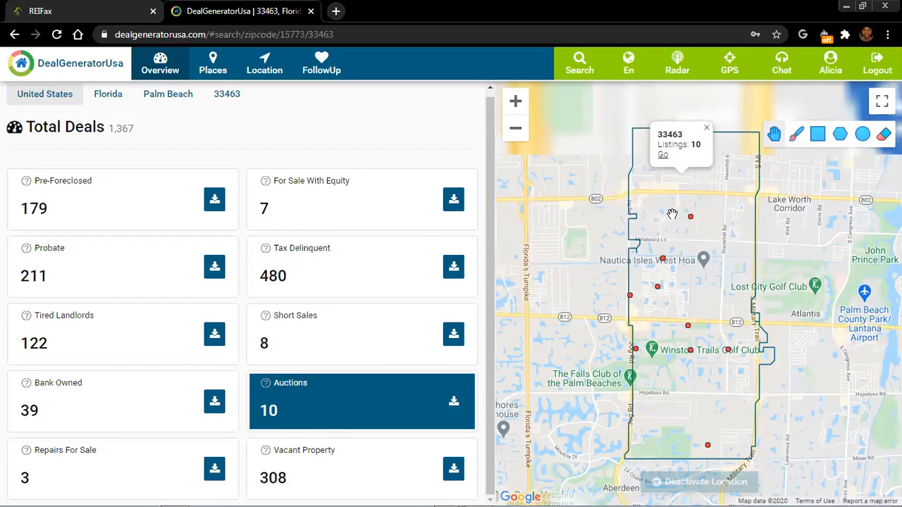
Open the summary of a 3-bed, 3-bath Greenacres auction property on the 33463 map
{"action": "left_click", "coordinate": [673, 214]}
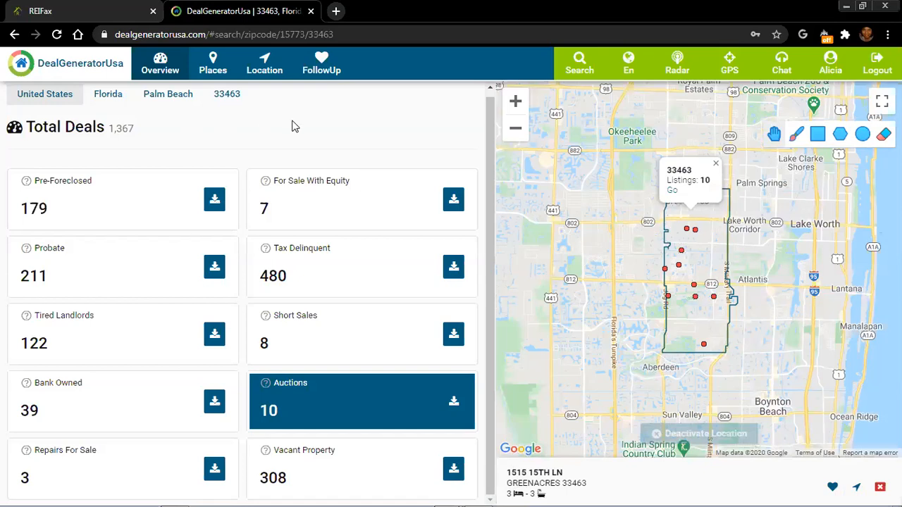
Open the Greenacres condo's full record ($208,250) and go to its foreclosure information
{"action": "left_click", "coordinate": [90, 238]}
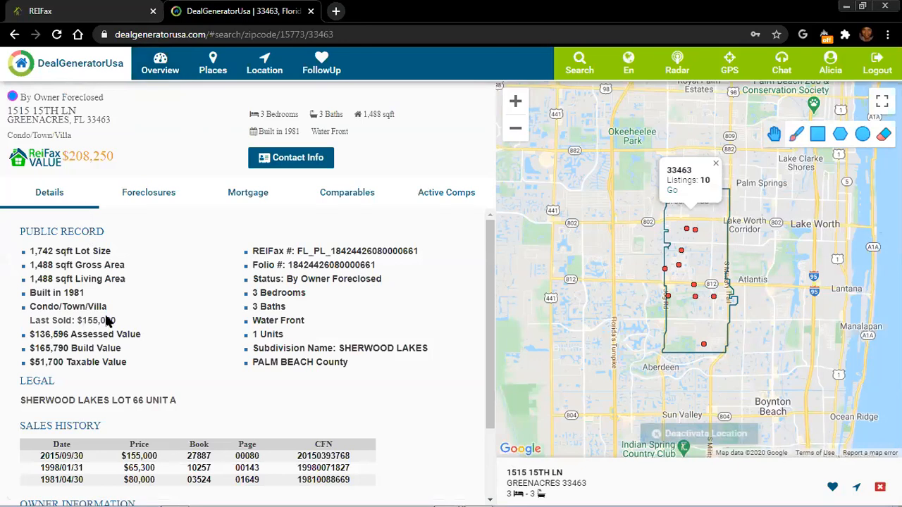
{"action": "scroll", "coordinate": [116, 299], "scroll_direction": "down", "scroll_amount": 2}
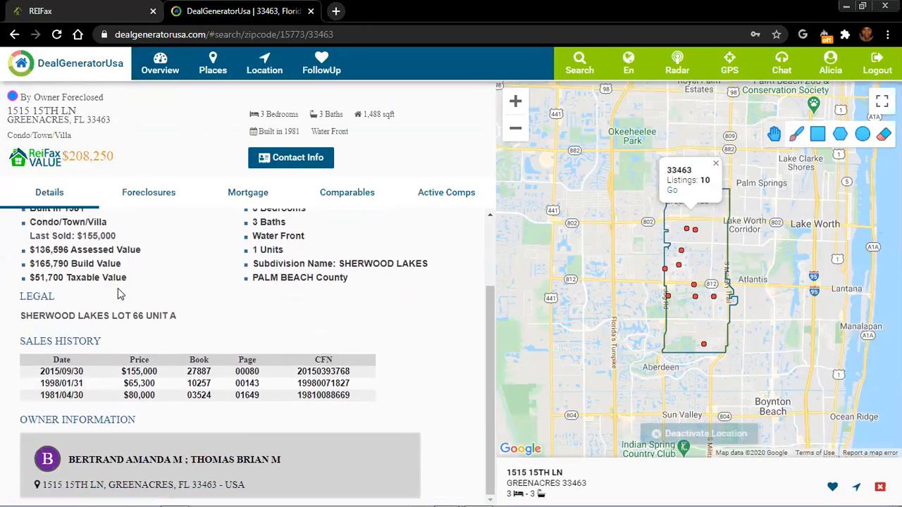
{"action": "scroll", "coordinate": [118, 296], "scroll_direction": "up", "scroll_amount": 2}
{"action": "scroll", "coordinate": [117, 356], "scroll_direction": "down", "scroll_amount": 1}
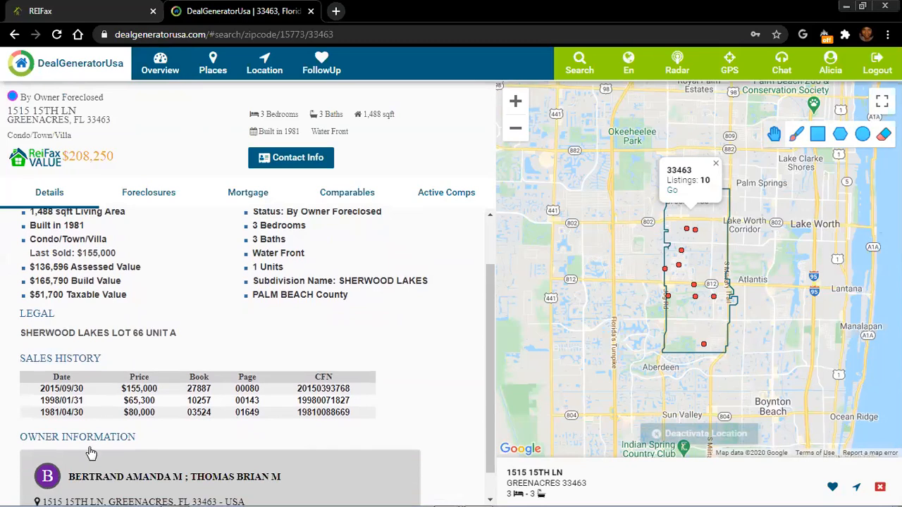
{"action": "scroll", "coordinate": [118, 479], "scroll_direction": "down", "scroll_amount": 1}
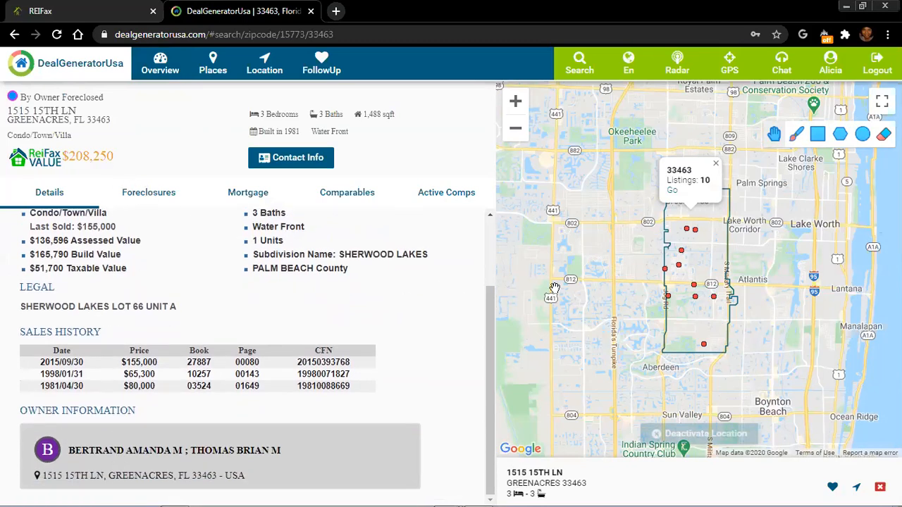
{"action": "left_click", "coordinate": [141, 196]}
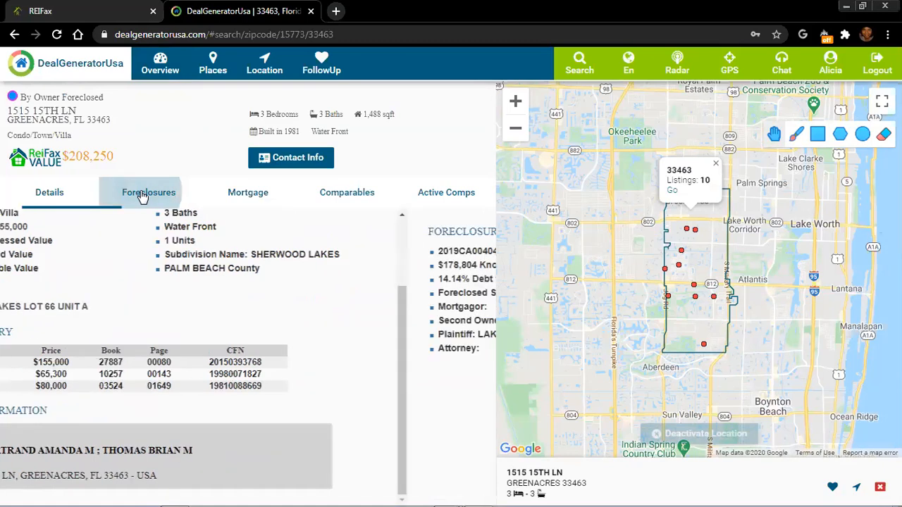
View the condo's mortgage details, request the owner's contact info, and dismiss the failed lookup
{"action": "left_click", "coordinate": [249, 194]}
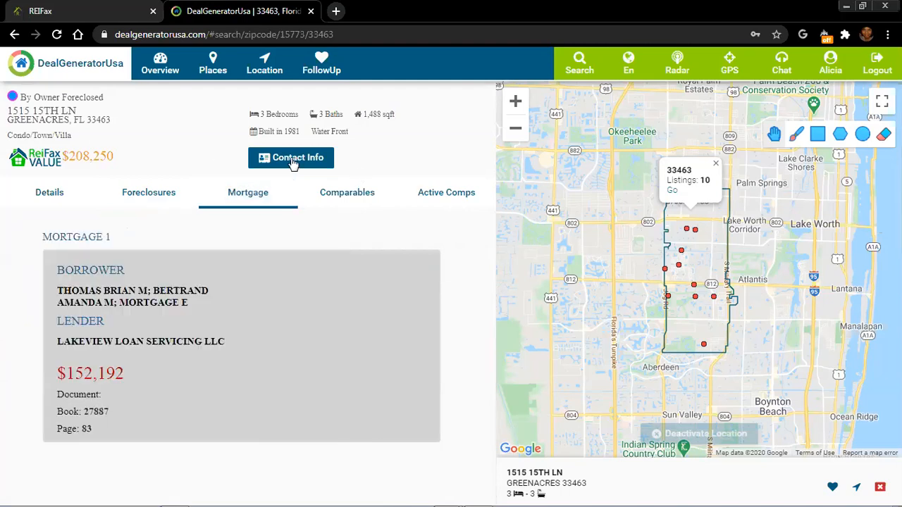
{"action": "left_click", "coordinate": [294, 160]}
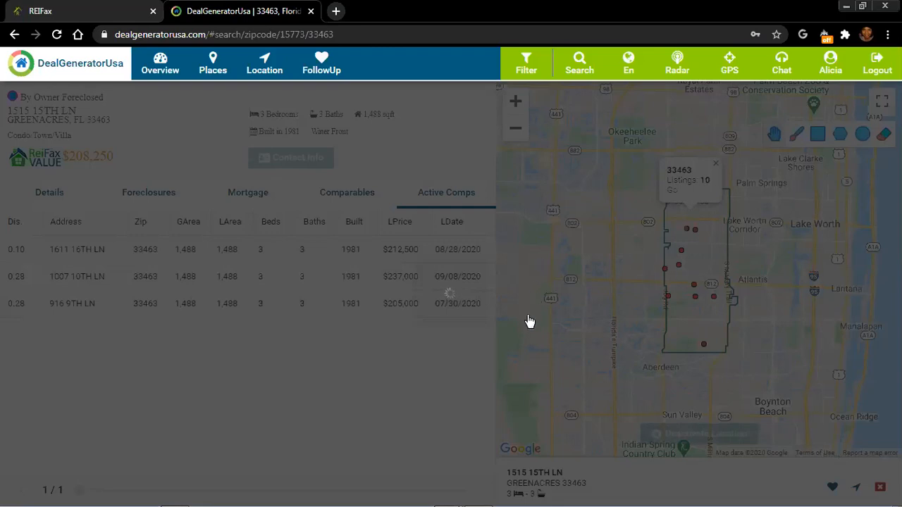
{"action": "left_click", "coordinate": [38, 114]}
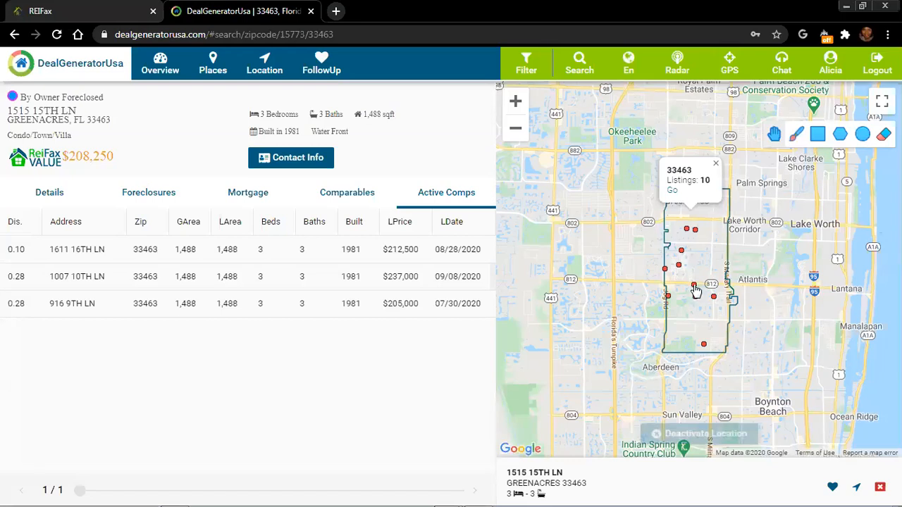
{"action": "left_click", "coordinate": [695, 287]}
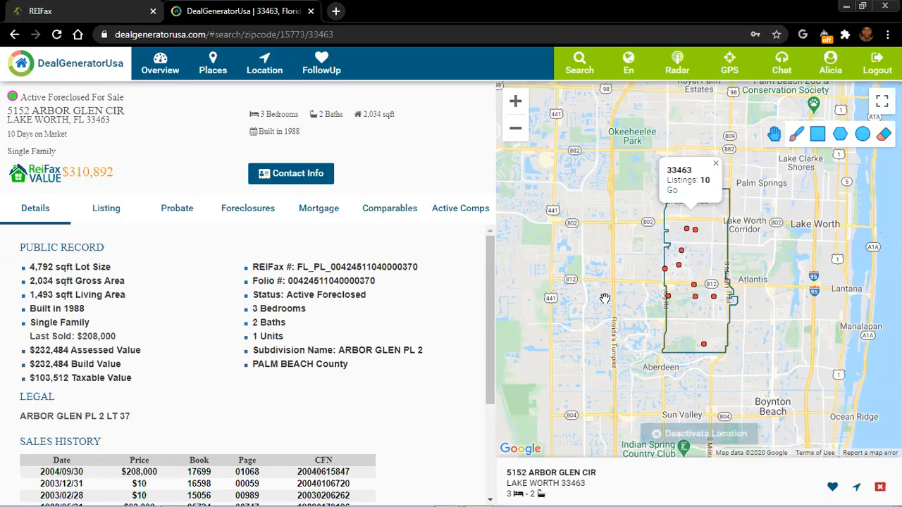
{"action": "left_click", "coordinate": [834, 490]}
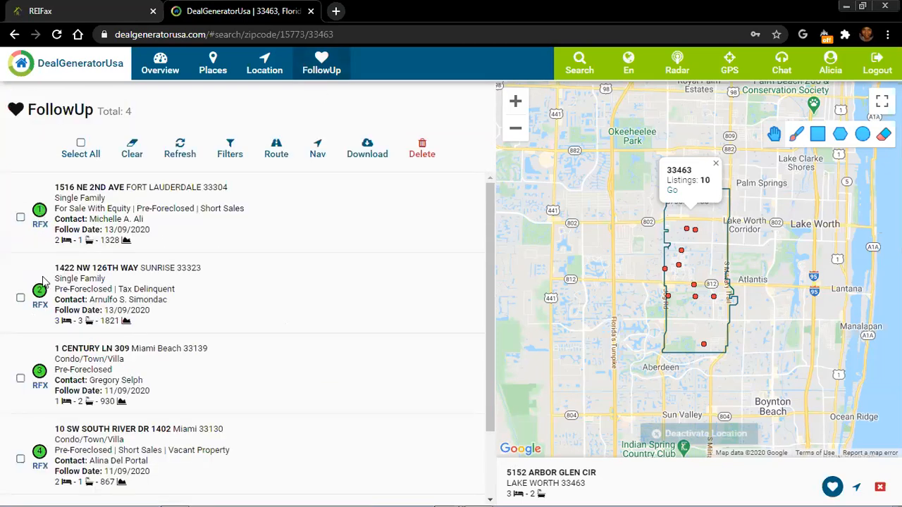
{"action": "scroll", "coordinate": [41, 310], "scroll_direction": "down", "scroll_amount": 2}
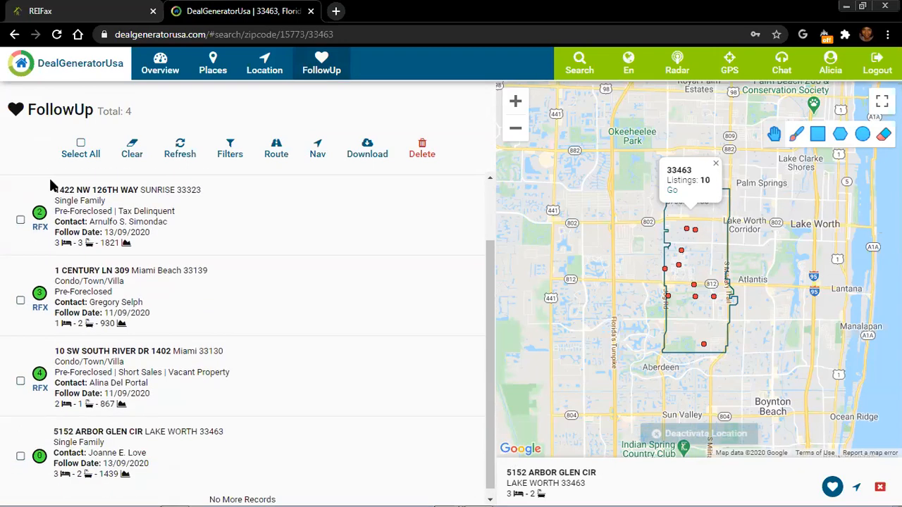
{"action": "scroll", "coordinate": [49, 176], "scroll_direction": "up", "scroll_amount": 2}
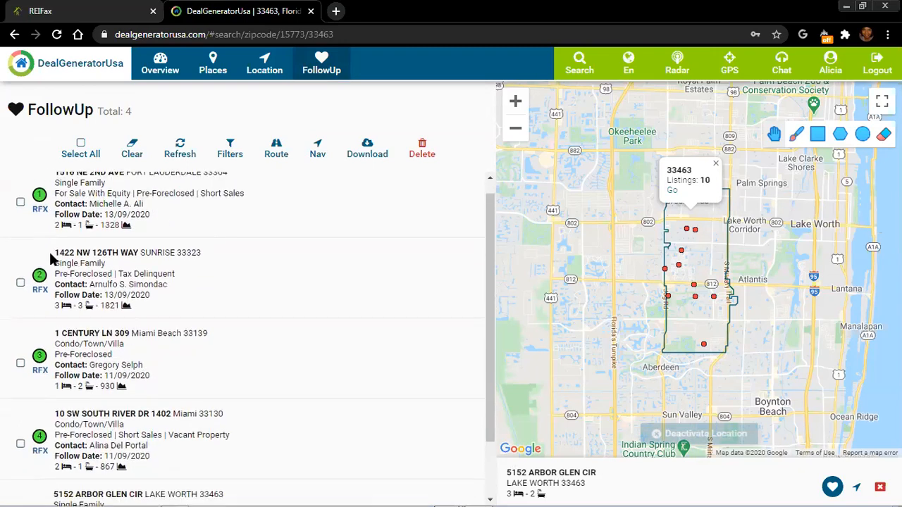
{"action": "scroll", "coordinate": [41, 299], "scroll_direction": "down", "scroll_amount": 2}
{"action": "scroll", "coordinate": [43, 300], "scroll_direction": "down", "scroll_amount": 1}
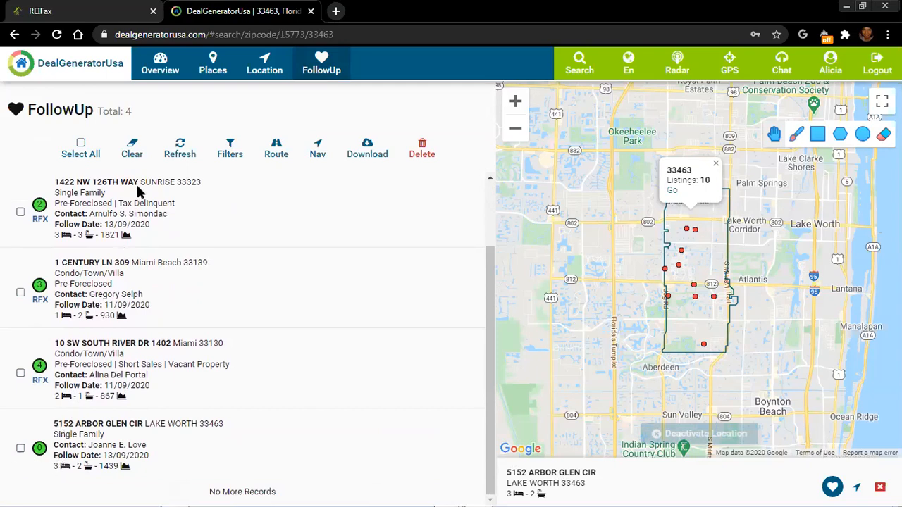
Select all FollowUp properties, refresh the list, then list the places within zip 33463
{"action": "left_click", "coordinate": [81, 145]}
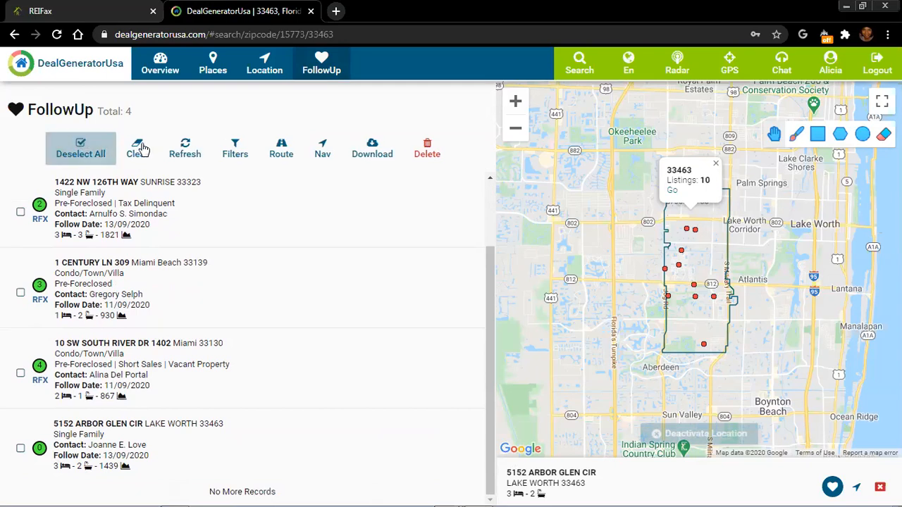
{"action": "left_click", "coordinate": [196, 148]}
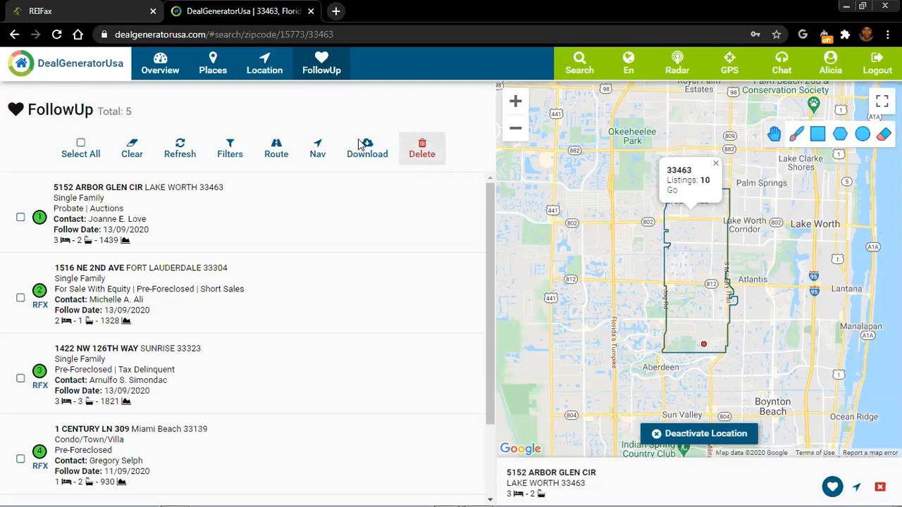
{"action": "left_click", "coordinate": [213, 68]}
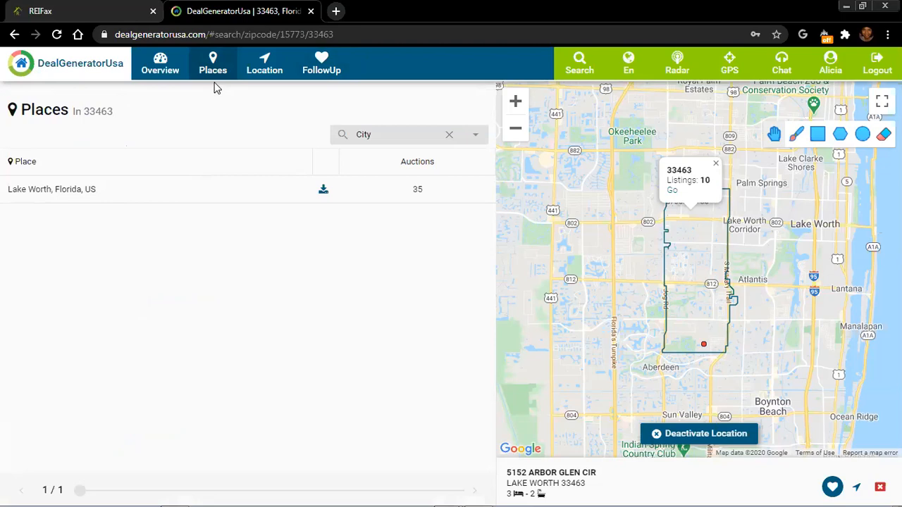
Choose the Pre-Foreclosed category (3,828) and load the Palm Beach County totals (62,292 deals)
{"action": "left_click", "coordinate": [161, 65]}
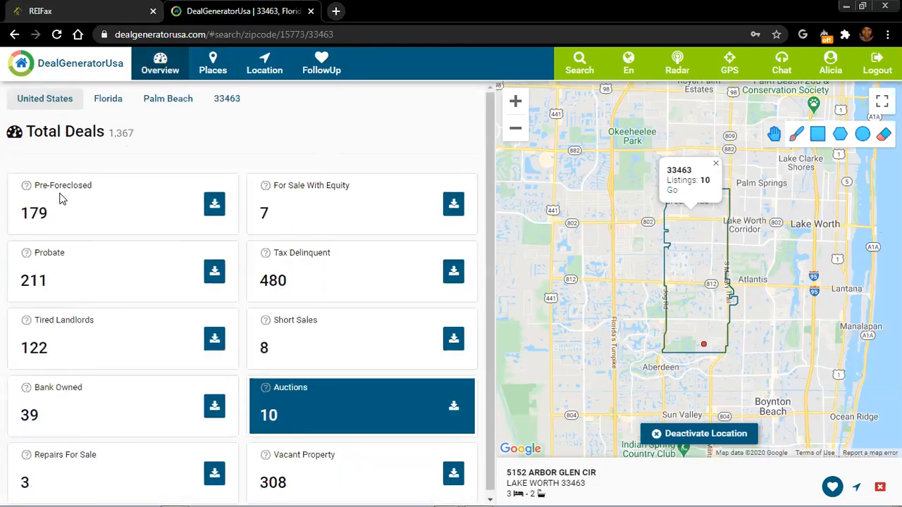
{"action": "left_click", "coordinate": [39, 194]}
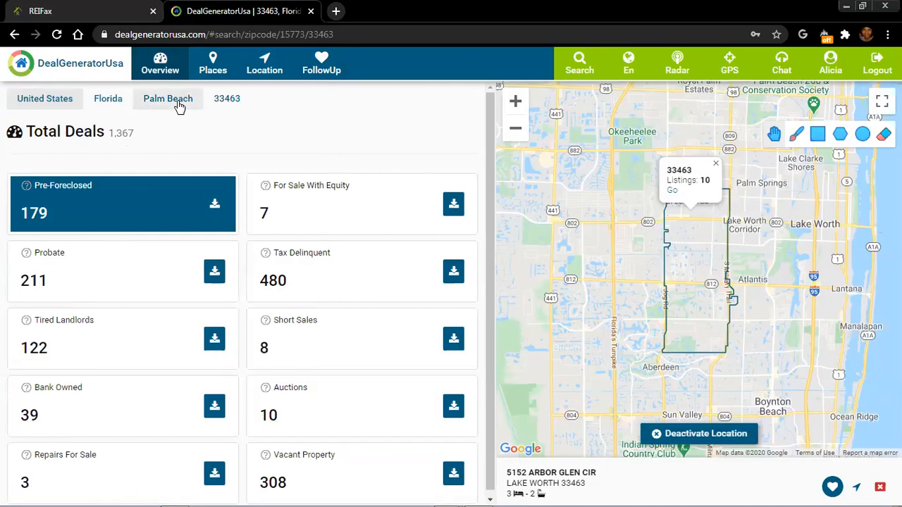
{"action": "left_click", "coordinate": [179, 104]}
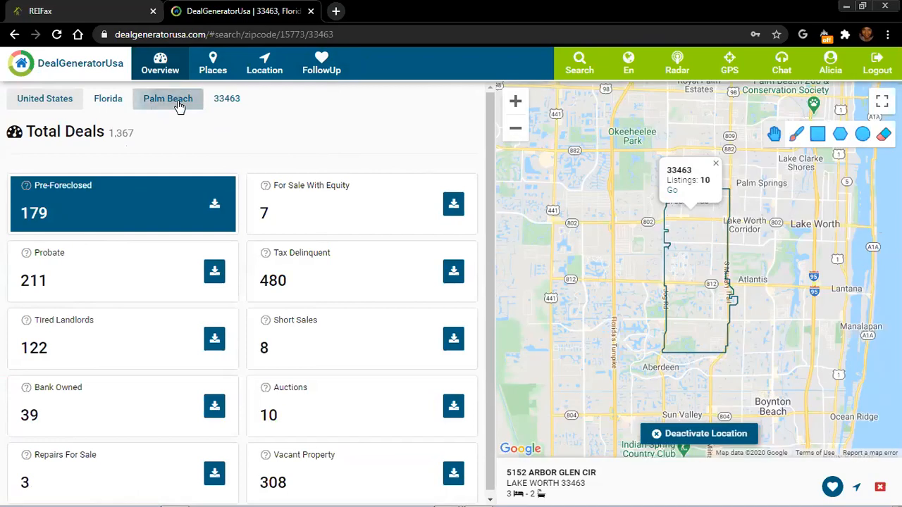
{"action": "left_click", "coordinate": [181, 105]}
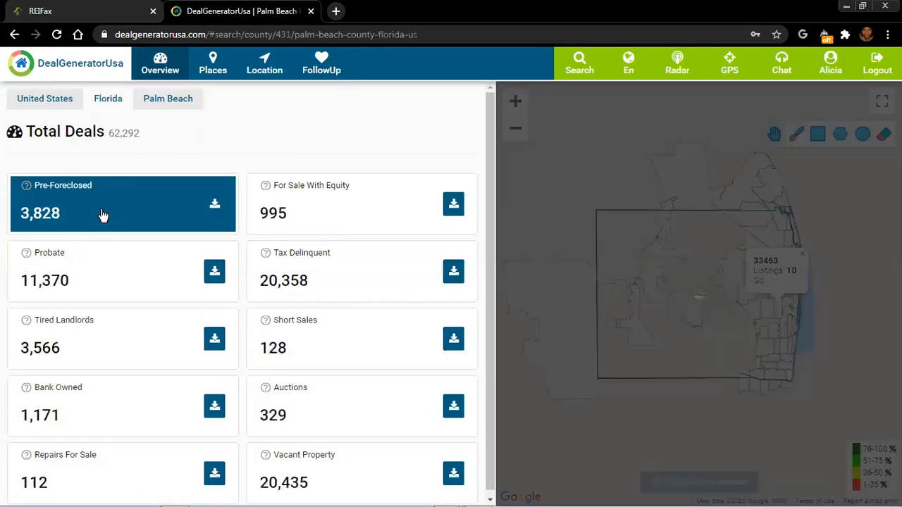
Pick Boca Raton from Palm Beach's city list to show its 8,519 deals and 592 pre-foreclosed
{"action": "left_click", "coordinate": [213, 65]}
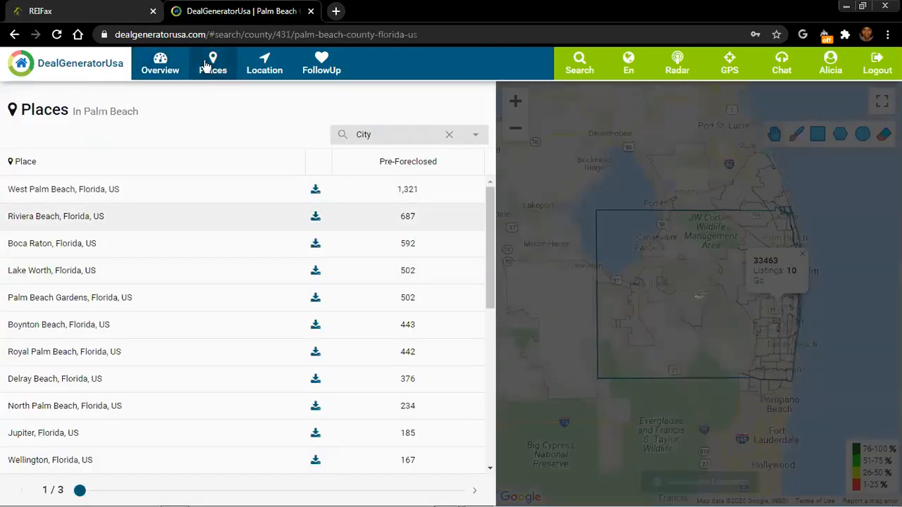
{"action": "left_click", "coordinate": [155, 70]}
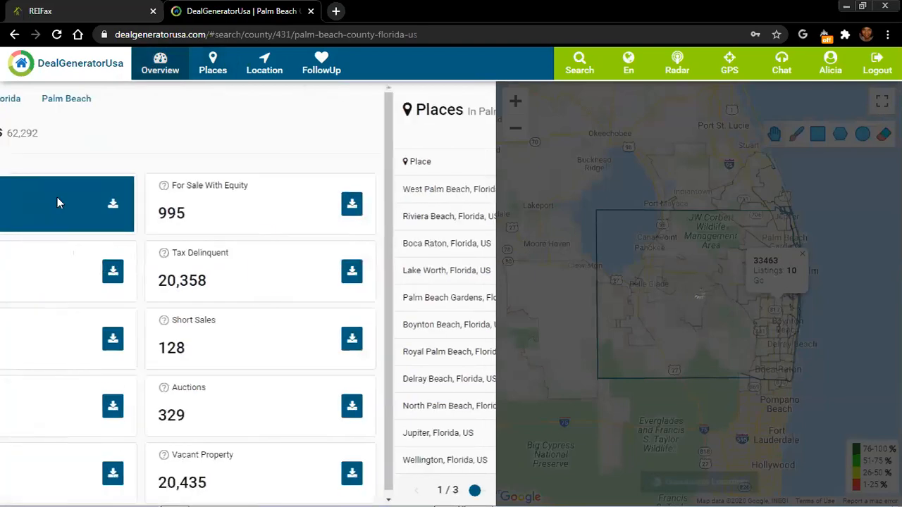
{"action": "left_click", "coordinate": [214, 64]}
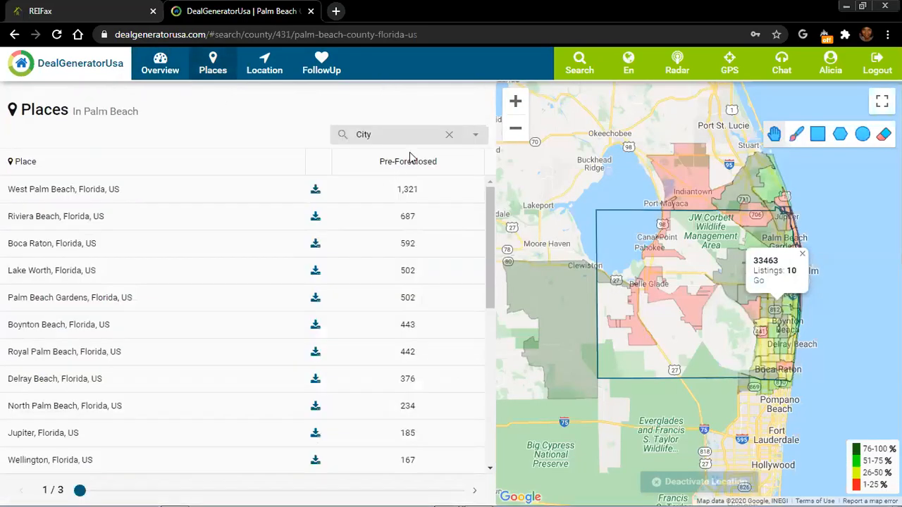
{"action": "left_click", "coordinate": [37, 243]}
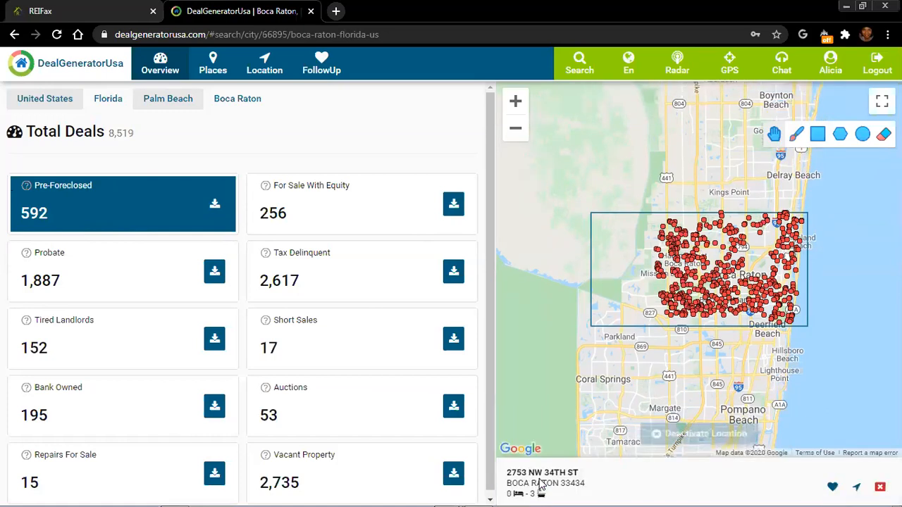
{"action": "left_click", "coordinate": [540, 485]}
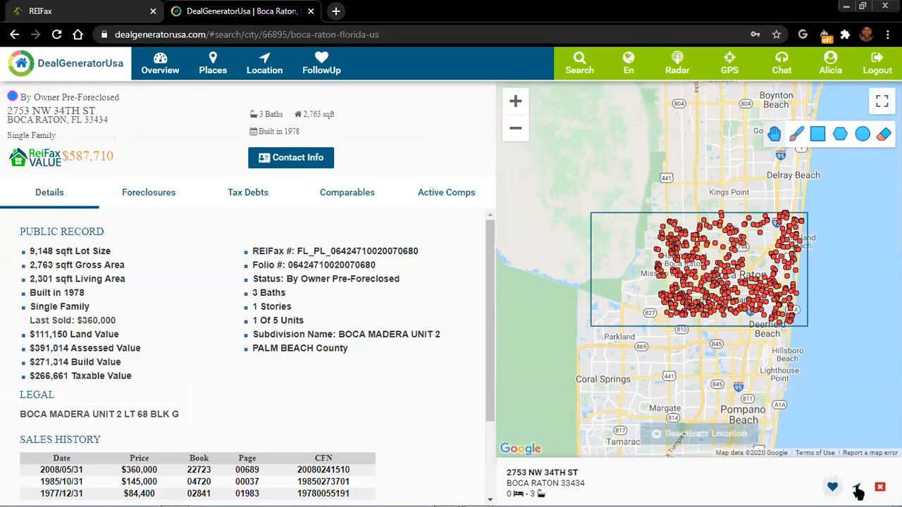
{"action": "left_click", "coordinate": [478, 315]}
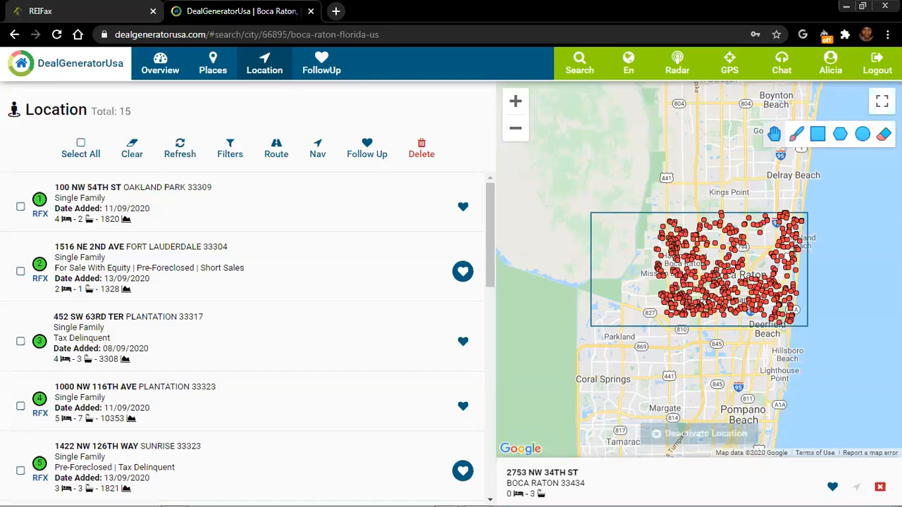
{"action": "left_click", "coordinate": [826, 488]}
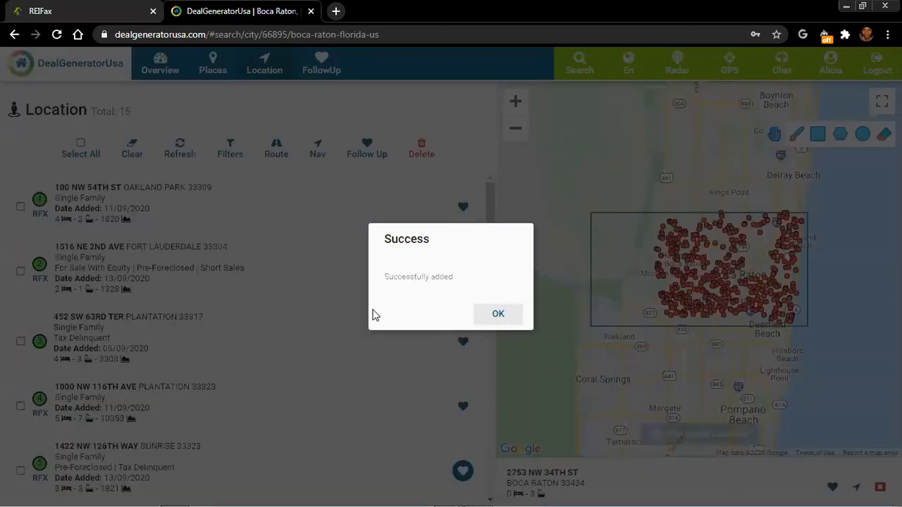
{"action": "left_click", "coordinate": [499, 315]}
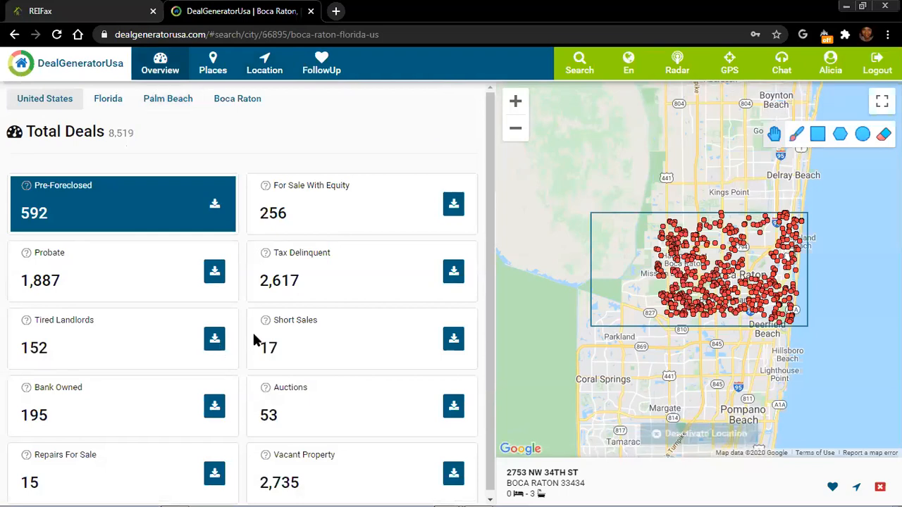
View the Short Sales deals, then go to the Palm Beach overview showing zip 33463's 10 listings
{"action": "left_click", "coordinate": [344, 349]}
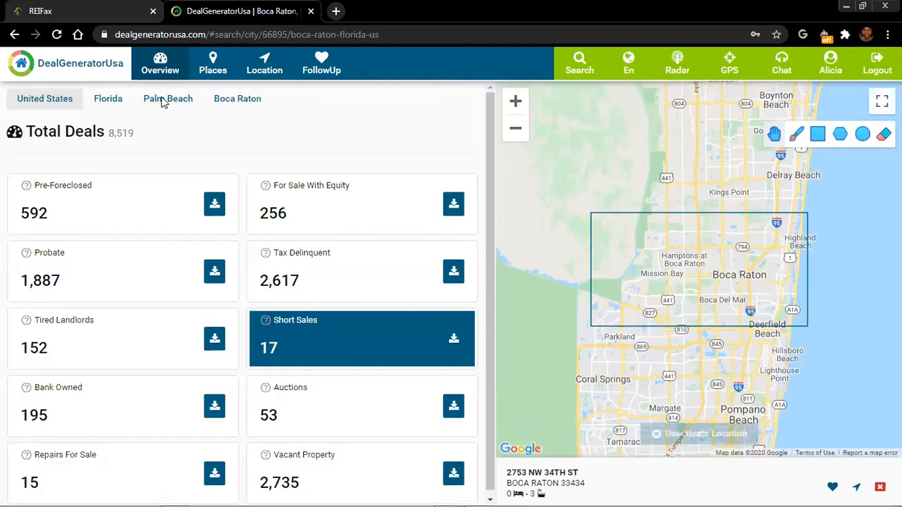
{"action": "left_click", "coordinate": [162, 97]}
{"action": "left_click", "coordinate": [727, 64]}
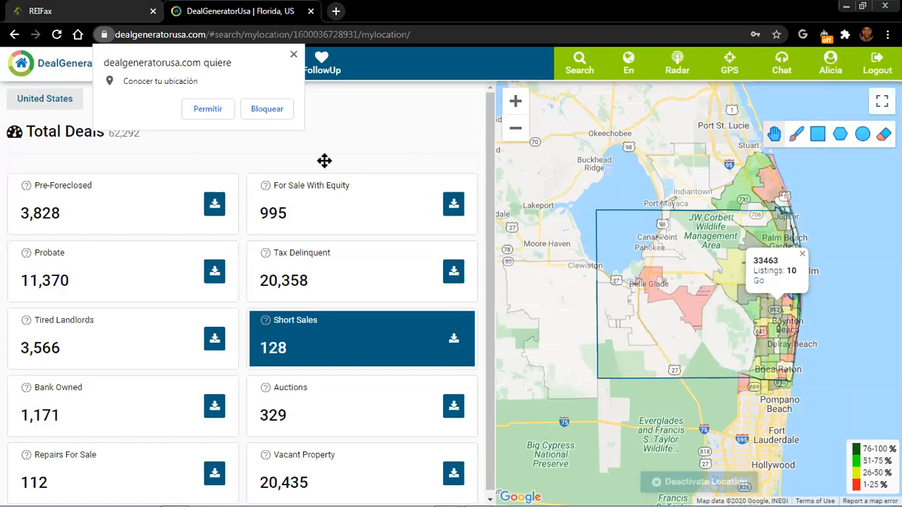
Open and reload the zip 33463 deals page, showing 1,367 deals and 179 Pre-Foreclosed
{"action": "left_click", "coordinate": [15, 35]}
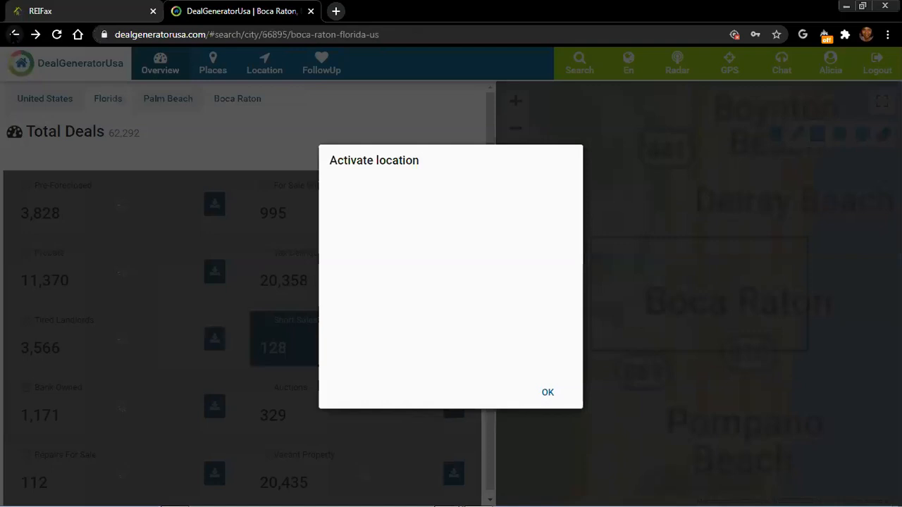
{"action": "left_click", "coordinate": [15, 35]}
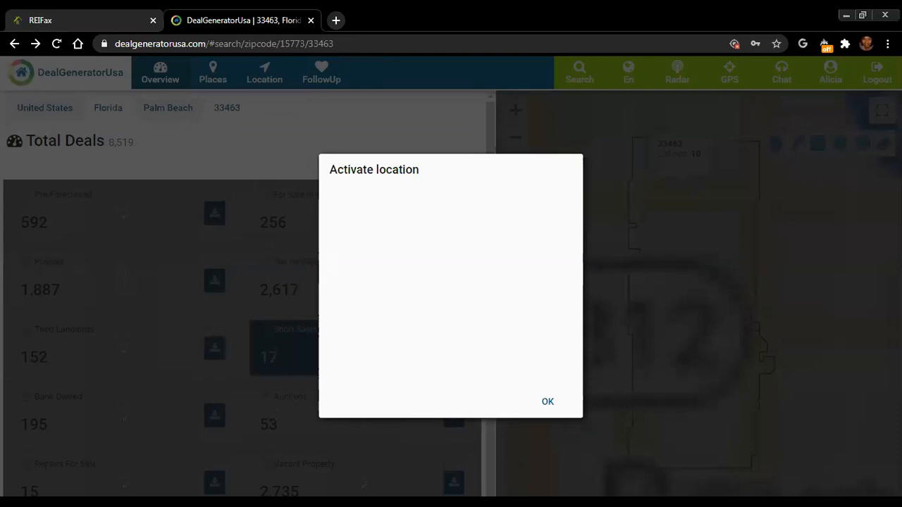
{"action": "left_click", "coordinate": [59, 44]}
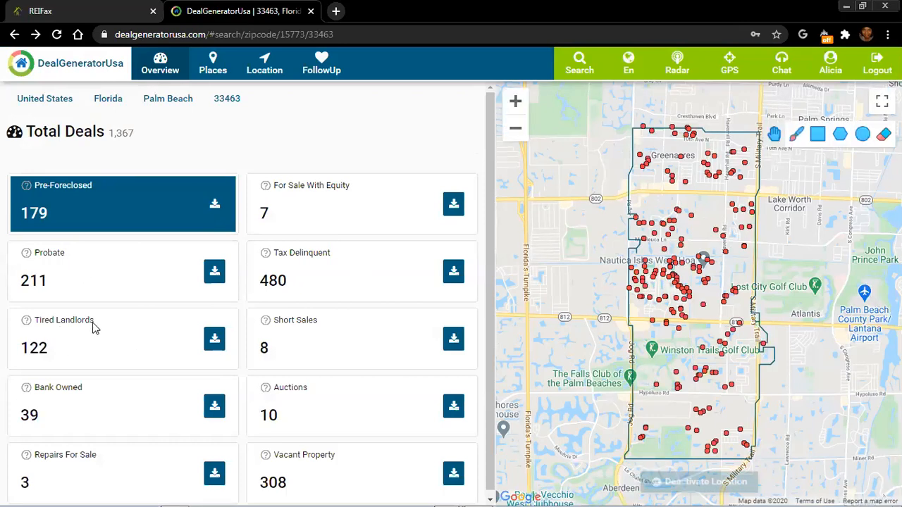
{"action": "left_click", "coordinate": [106, 275]}
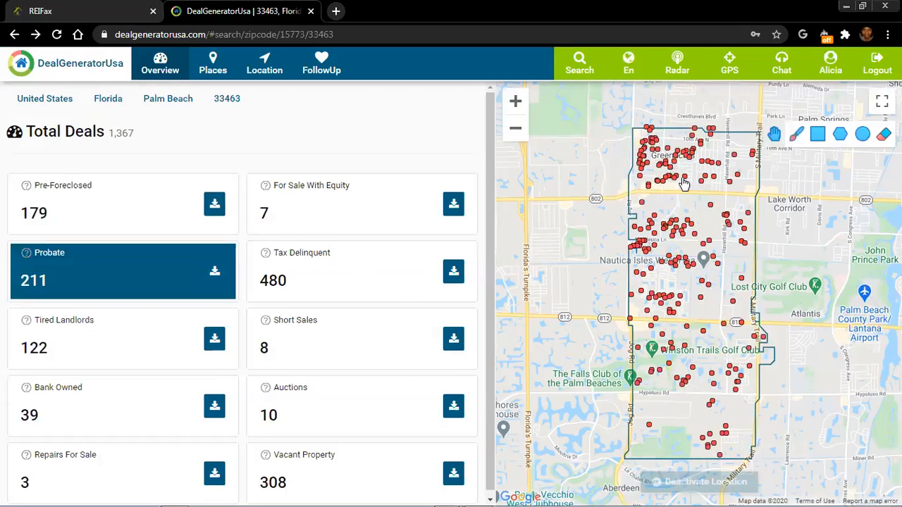
{"action": "left_click", "coordinate": [675, 175]}
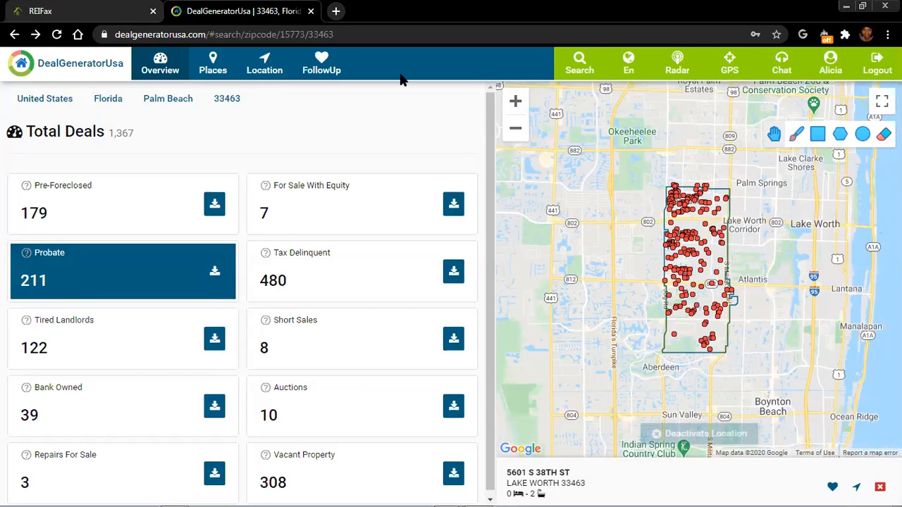
View the 5 saved FollowUp properties, then return to the REIFax control panel
{"action": "left_click", "coordinate": [321, 64]}
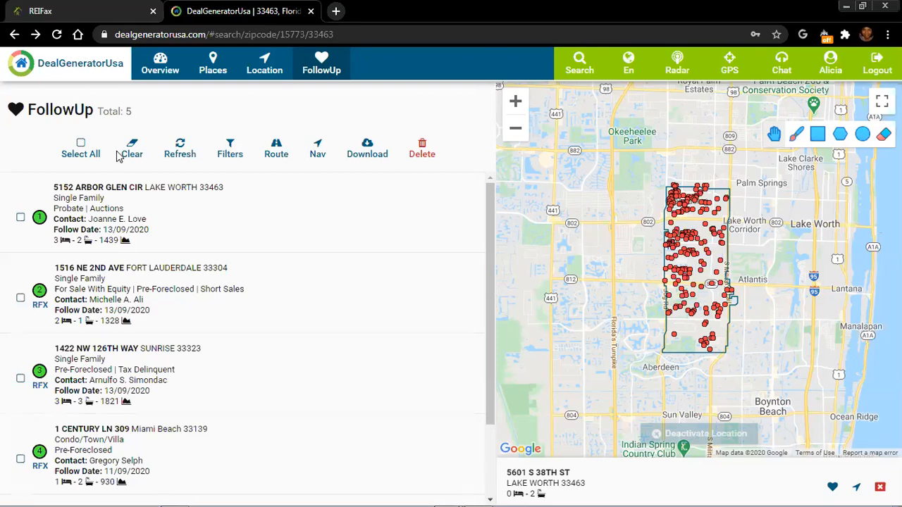
{"action": "left_click", "coordinate": [36, 467]}
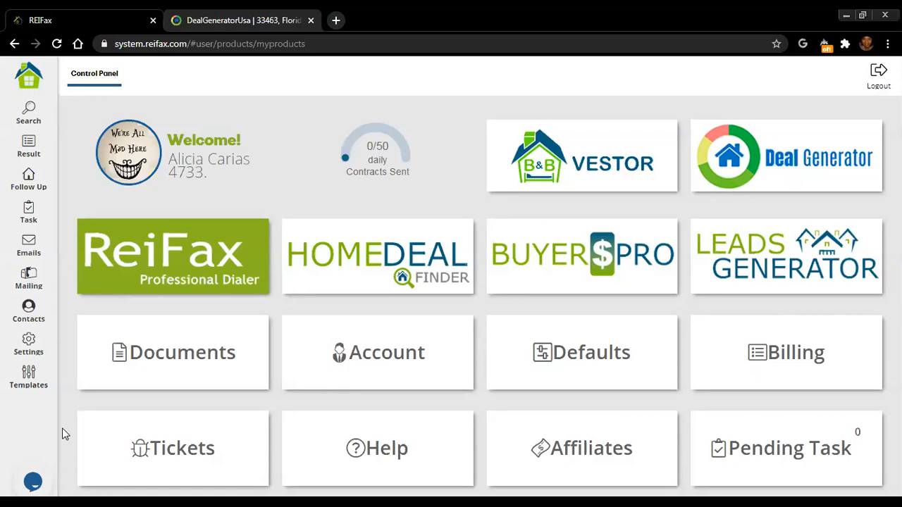
Bring up the REIFax Control Panel showing 0/50 daily contracts sent
{"action": "left_click", "coordinate": [94, 331]}
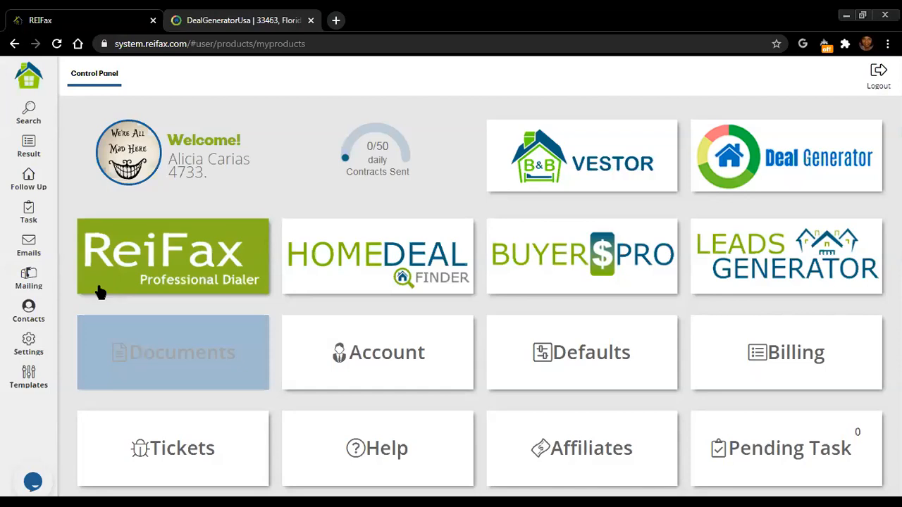